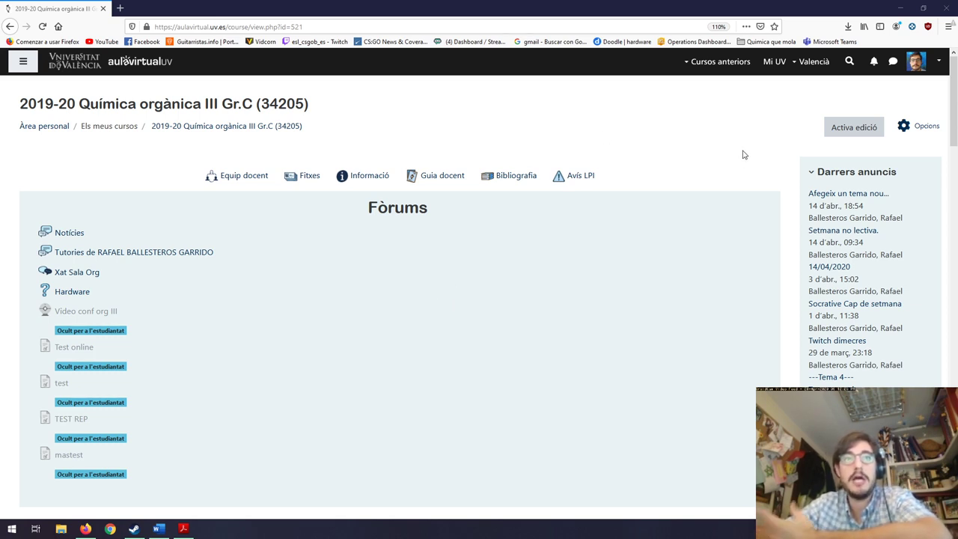
Step: Turn on editing for the course 2019-20 Química orgànica III Gr.C
click(854, 129)
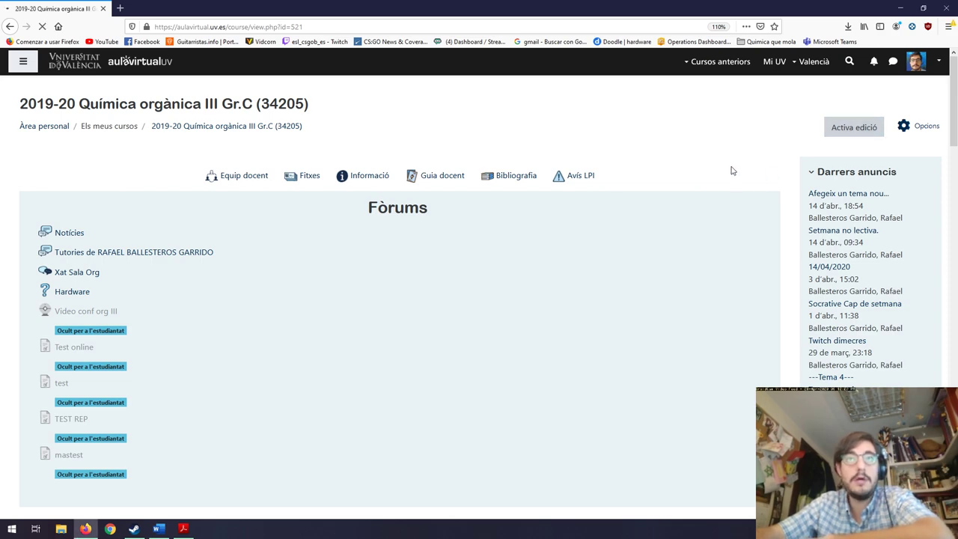
scroll(654, 215, down, 3)
scroll(700, 259, up, 3)
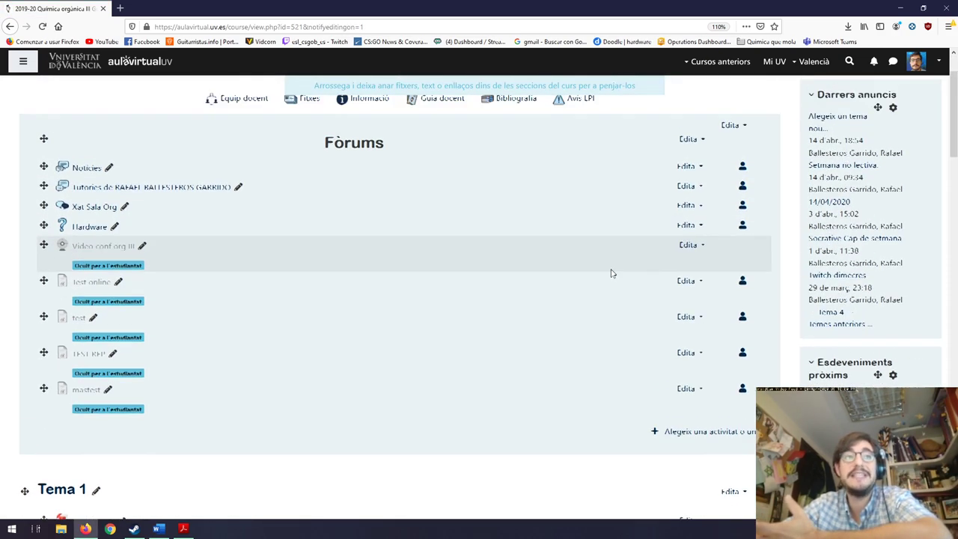
scroll(685, 314, down, 2)
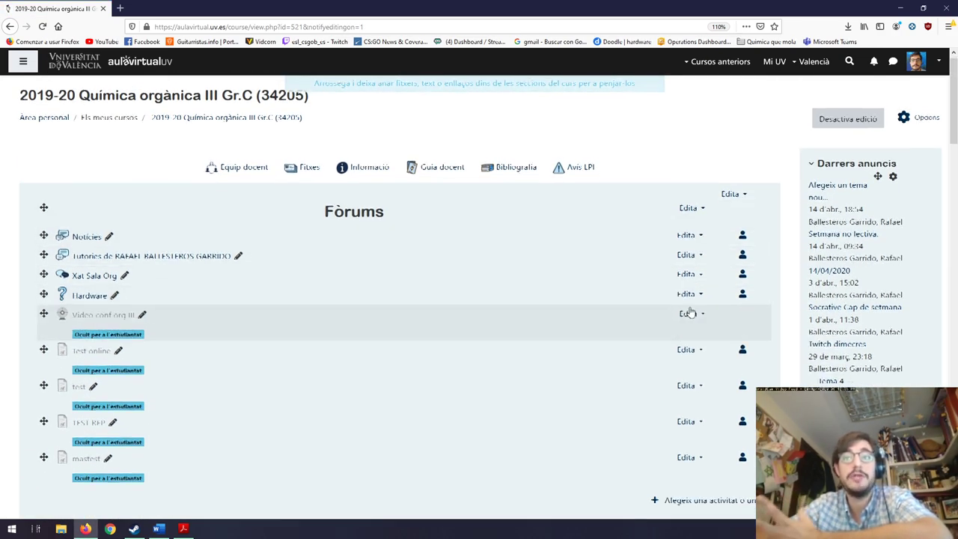
scroll(719, 349, up, 2)
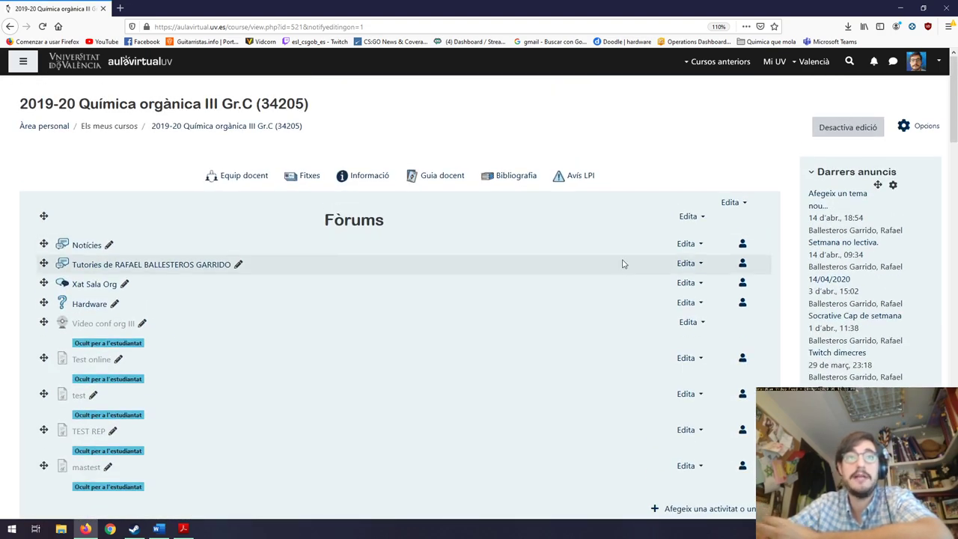
Step: Add a new Qüestionari activity to the Fòrums section of the course
scroll(651, 322, down, 3)
click(708, 329)
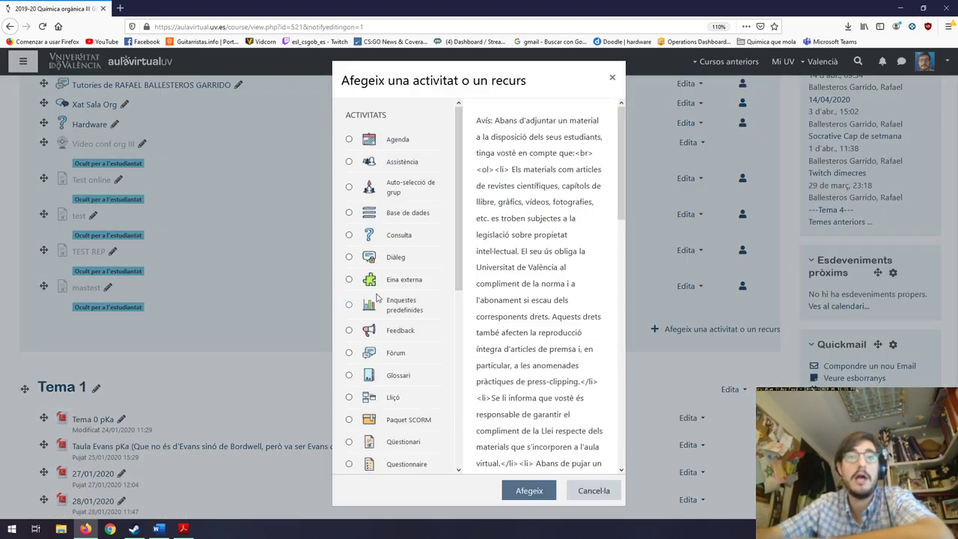
drag(464, 200, 462, 282)
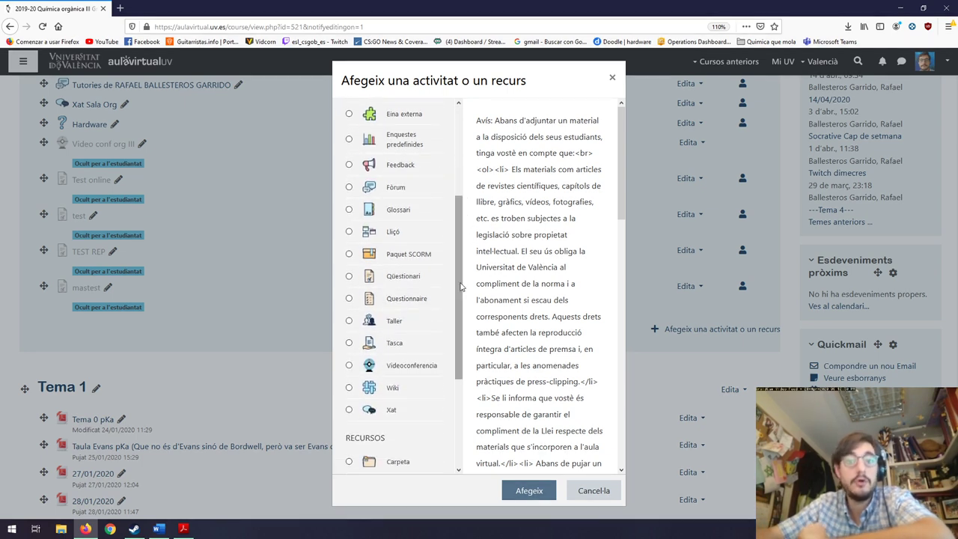
click(349, 277)
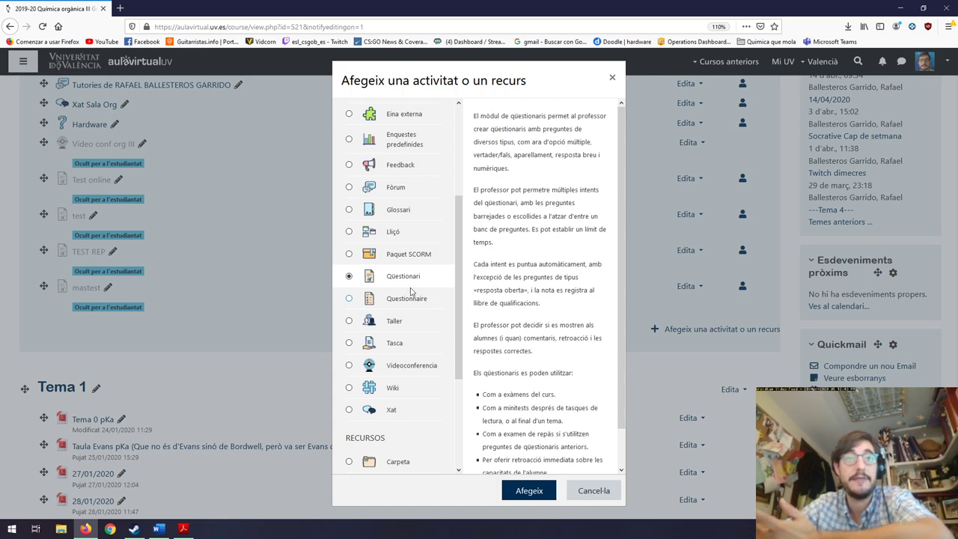
click(530, 493)
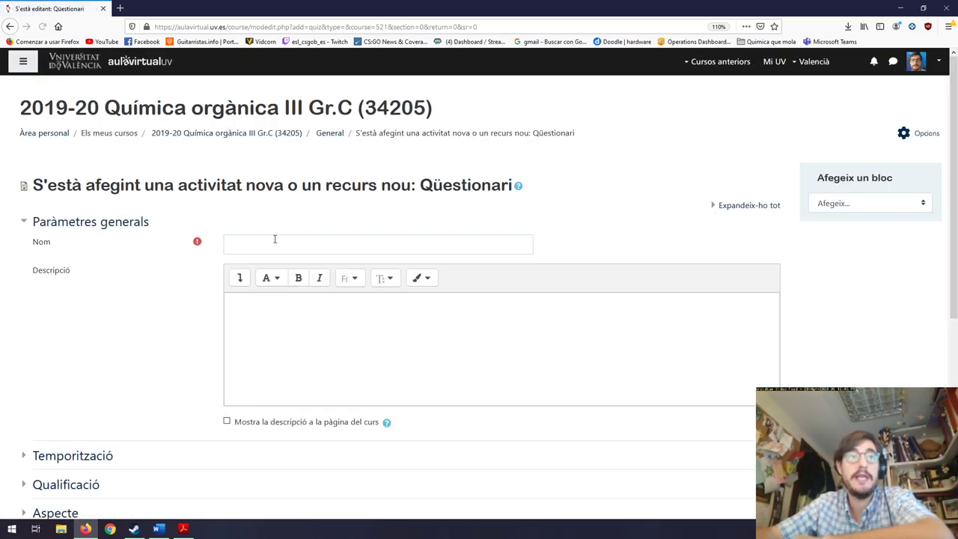
Step: Name the new quiz test7 in its general settings
click(330, 239)
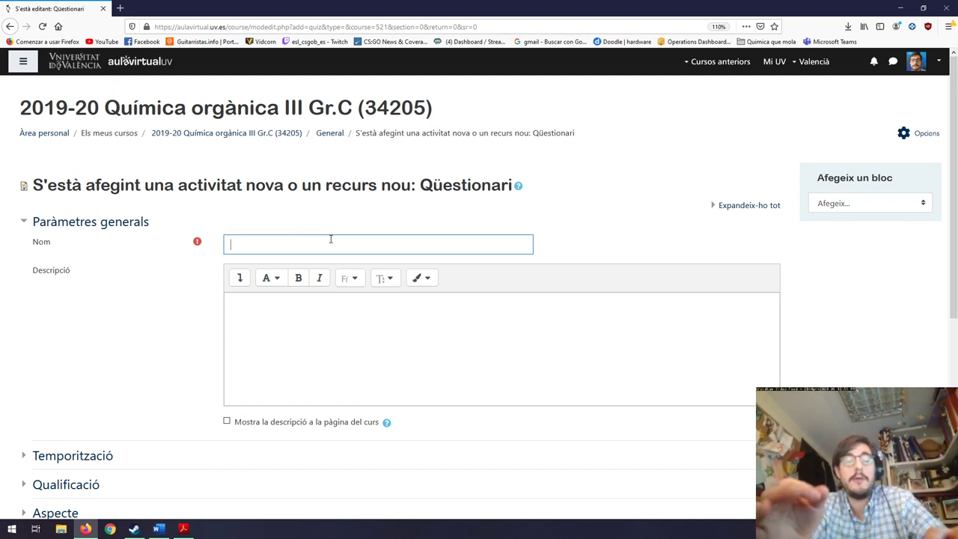
text(test)
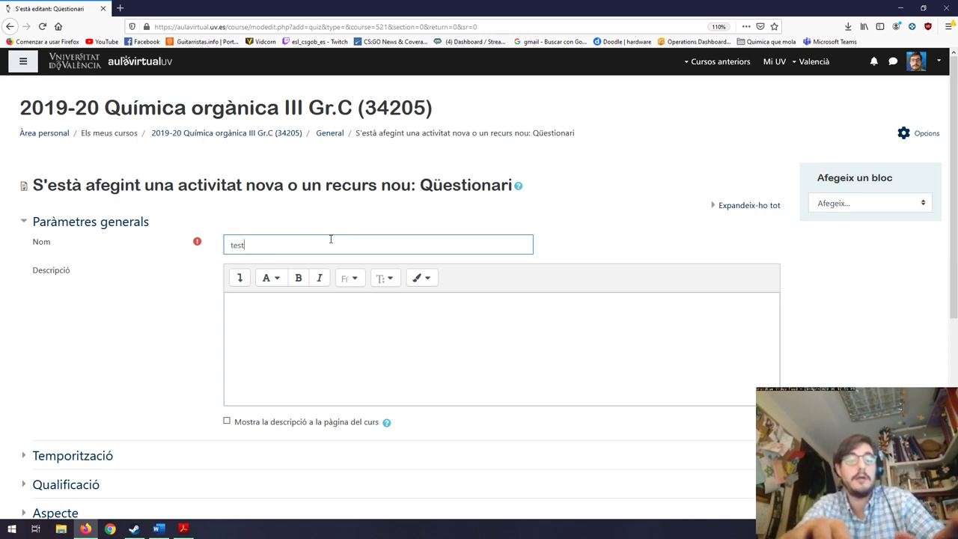
text(7)
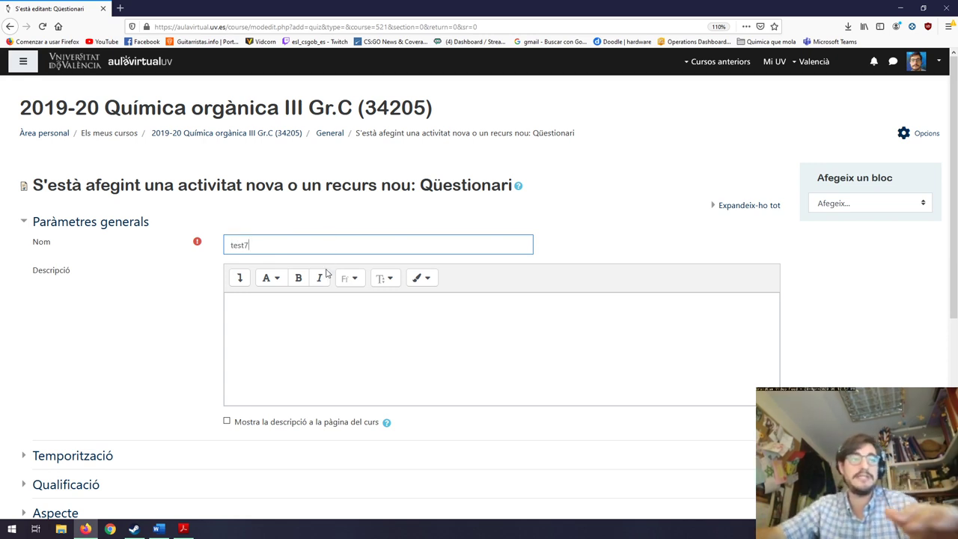
click(307, 315)
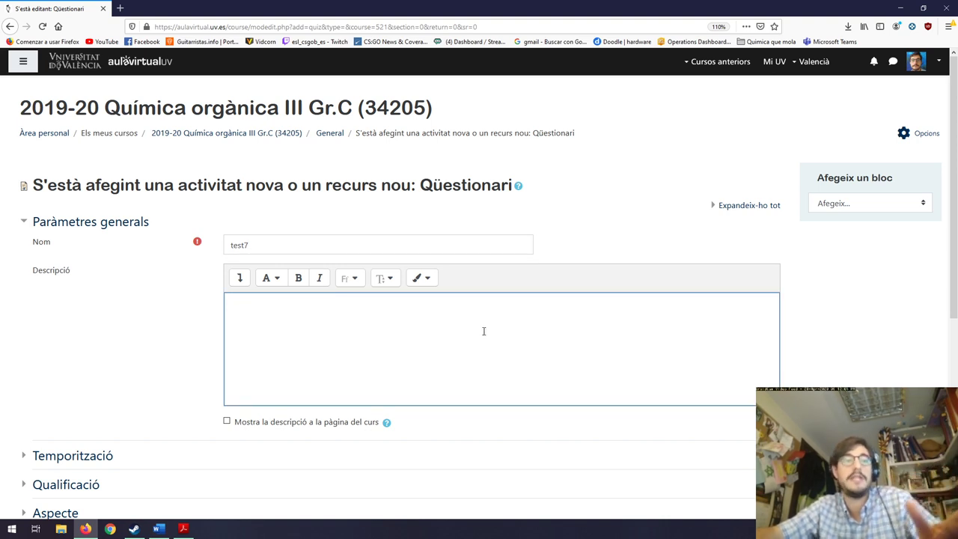
Step: Expand the Temporització settings and review the options for what happens when the quiz time expires
scroll(449, 341, down, 3)
click(21, 337)
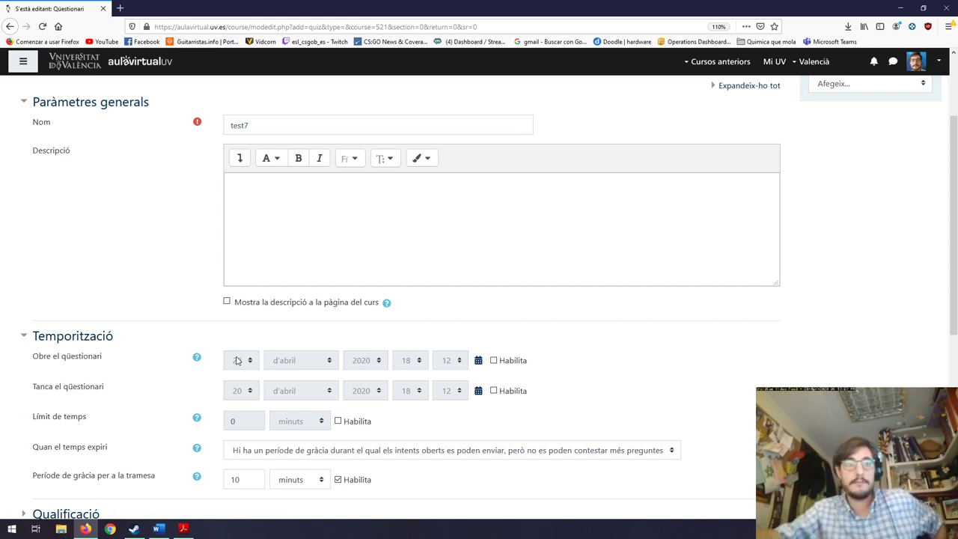
scroll(374, 345, down, 5)
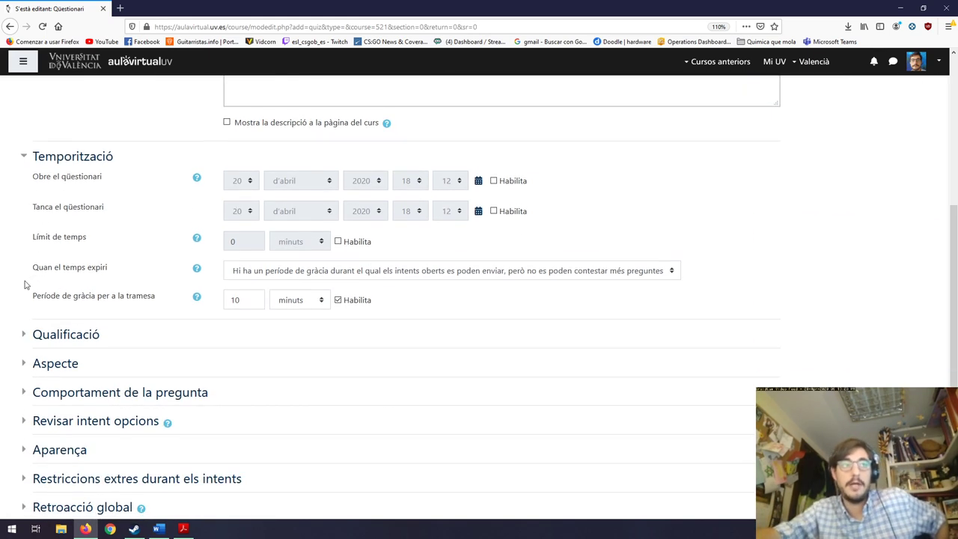
click(348, 271)
click(445, 274)
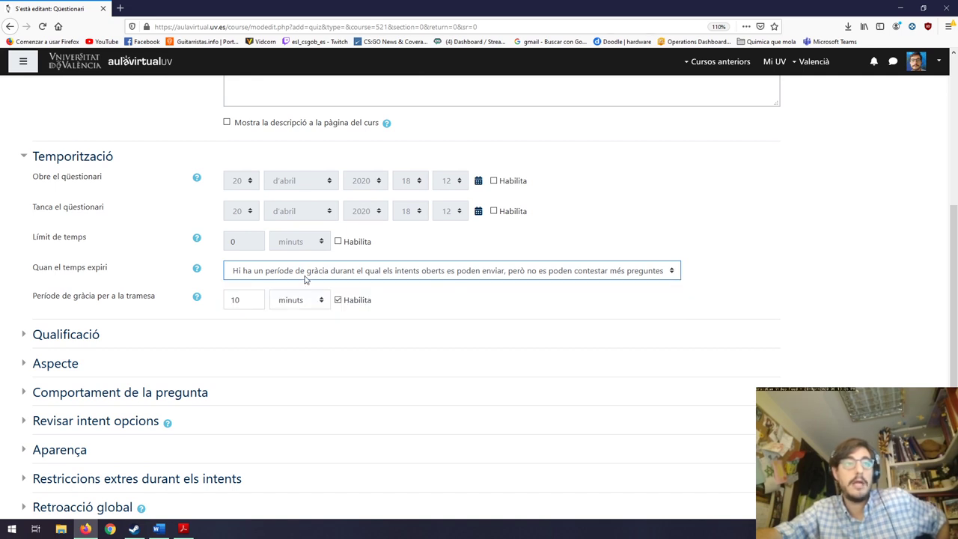
click(248, 275)
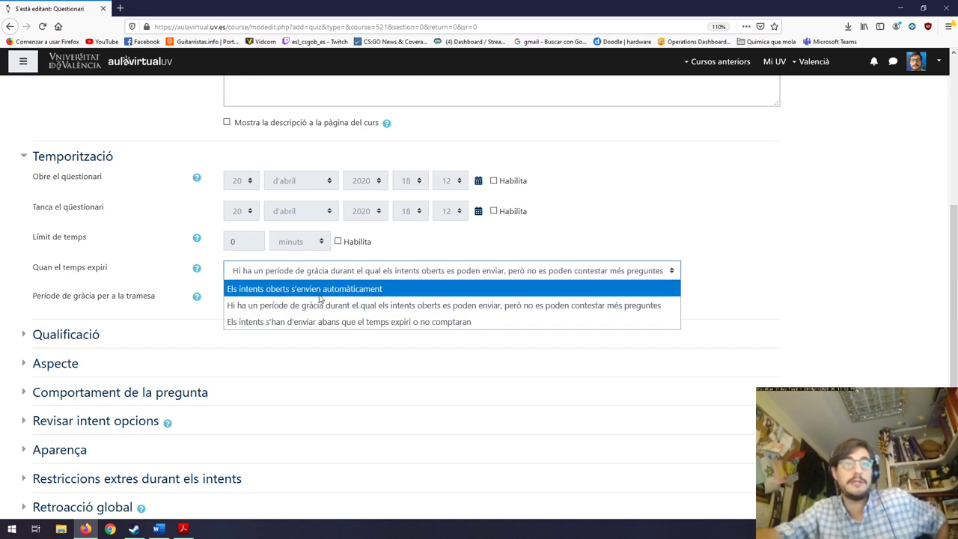
click(328, 273)
click(341, 273)
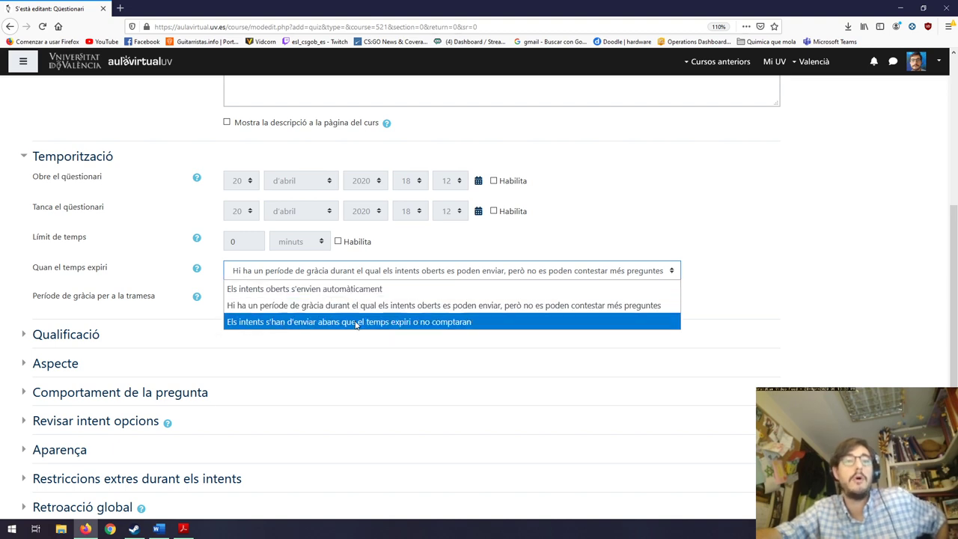
click(378, 271)
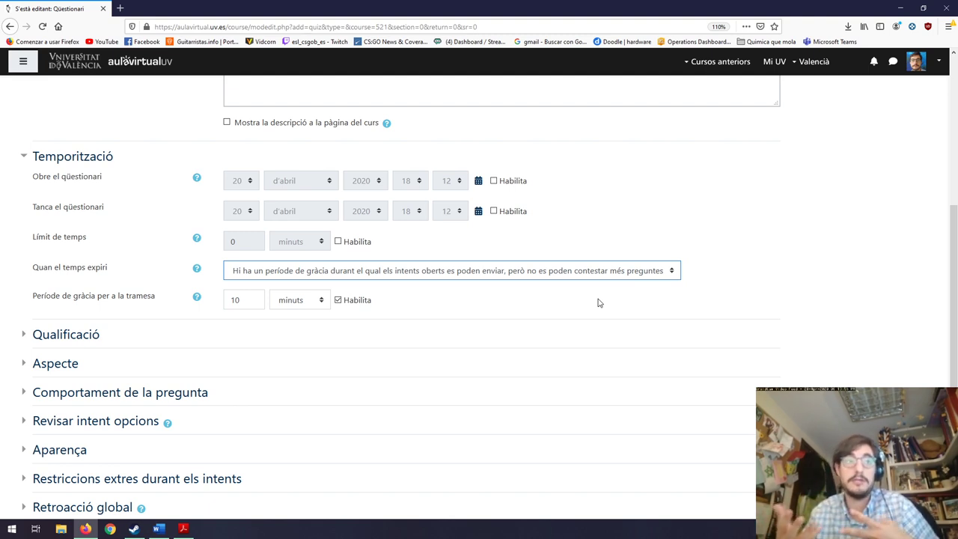
Step: Expand the Qualificació settings and set the quiz's allowed attempts (Intents permesos) to 1
click(24, 339)
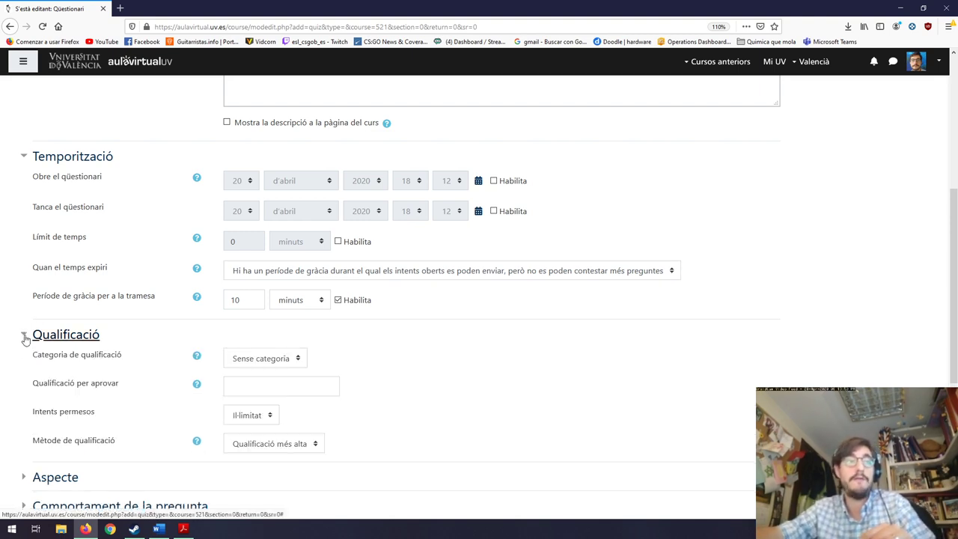
click(258, 364)
click(261, 365)
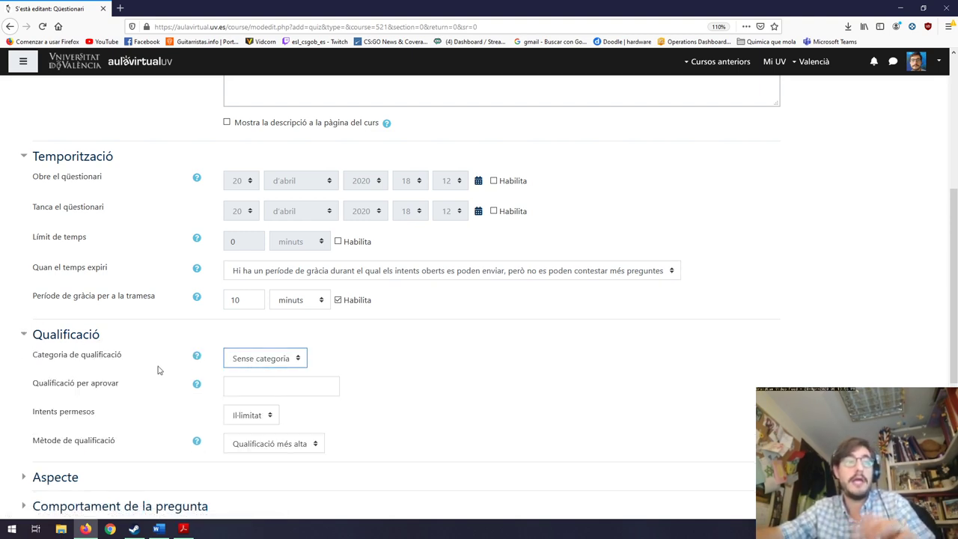
scroll(410, 383, down, 3)
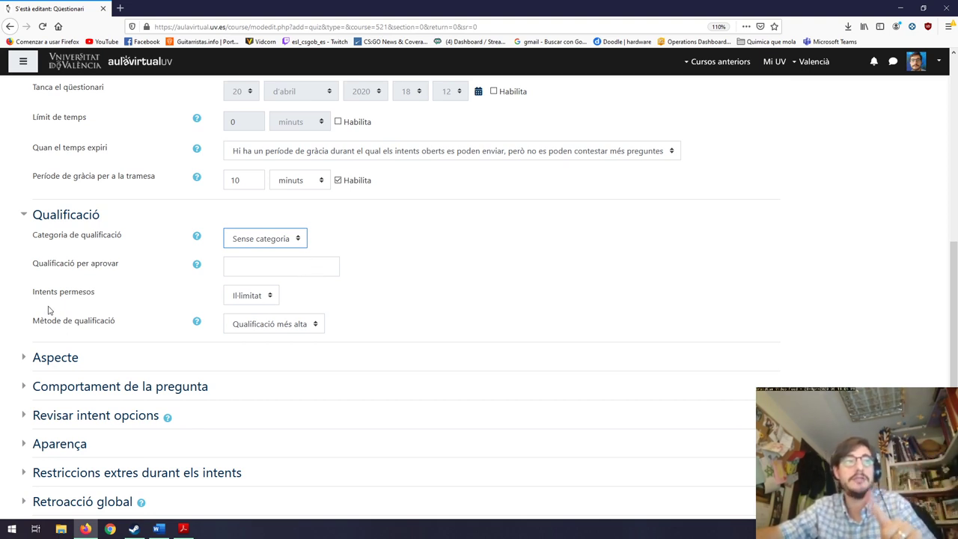
click(250, 295)
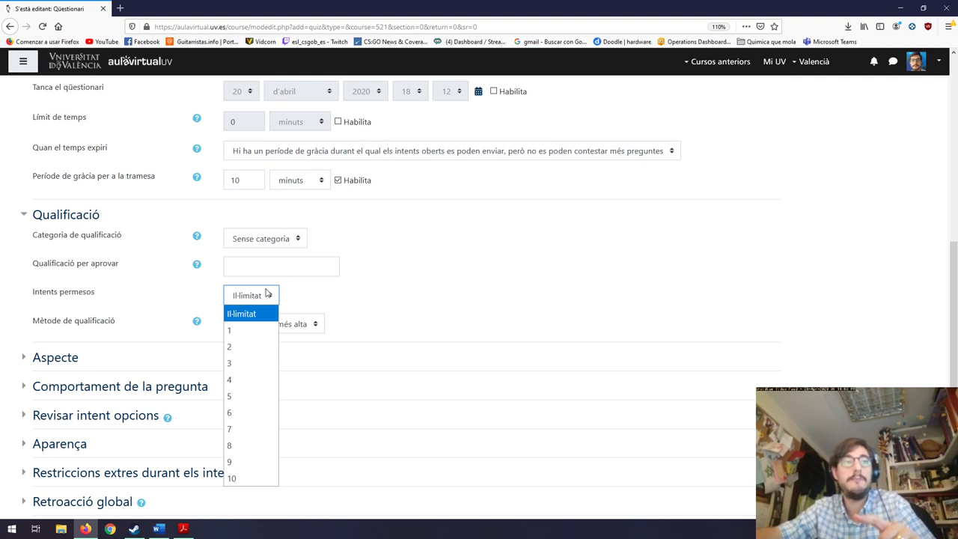
click(265, 293)
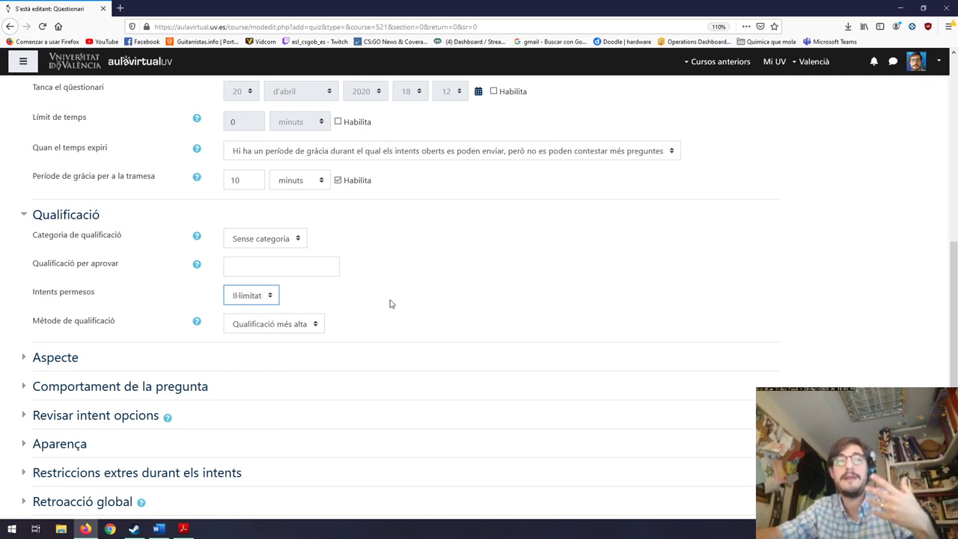
click(247, 298)
click(245, 324)
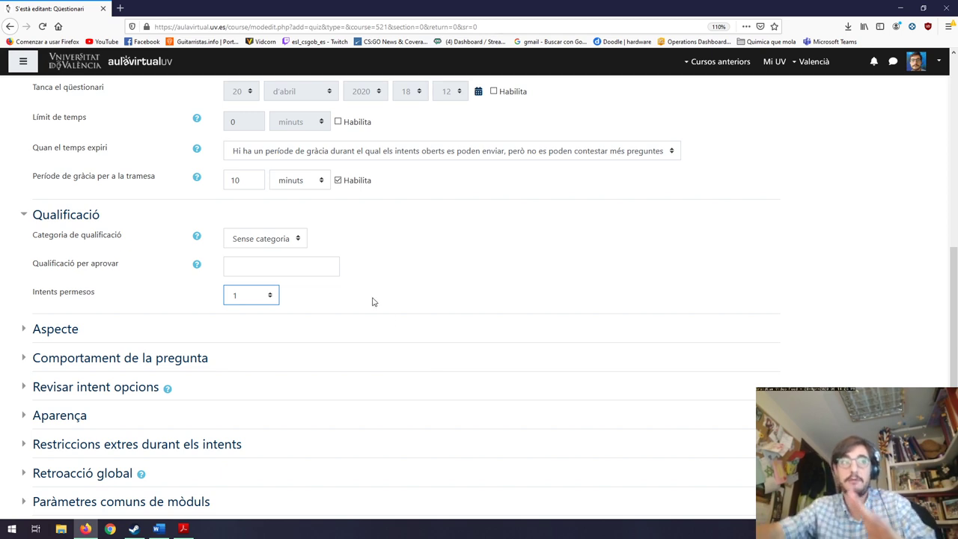
Step: Review the new-page options under Aspecte and the question settings under Comportament de la pregunta
click(23, 331)
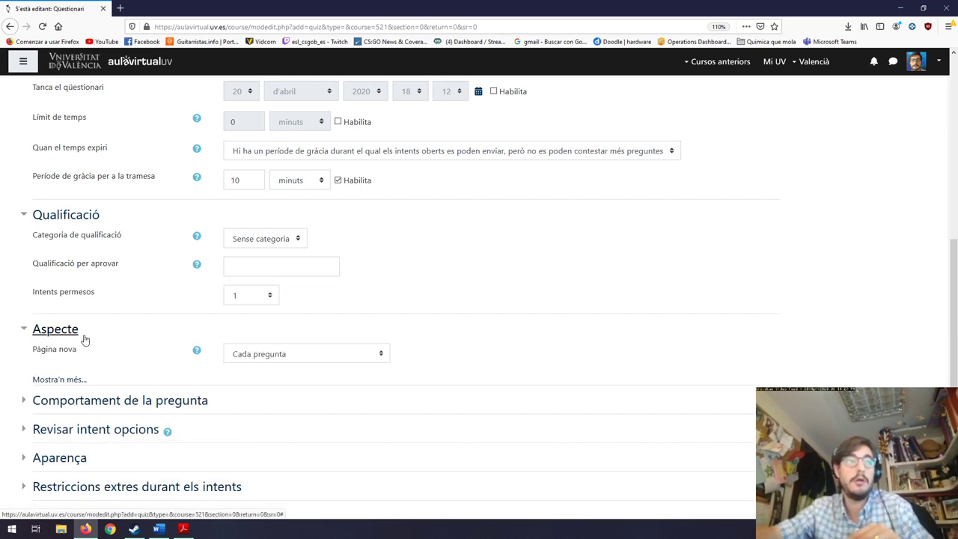
click(325, 361)
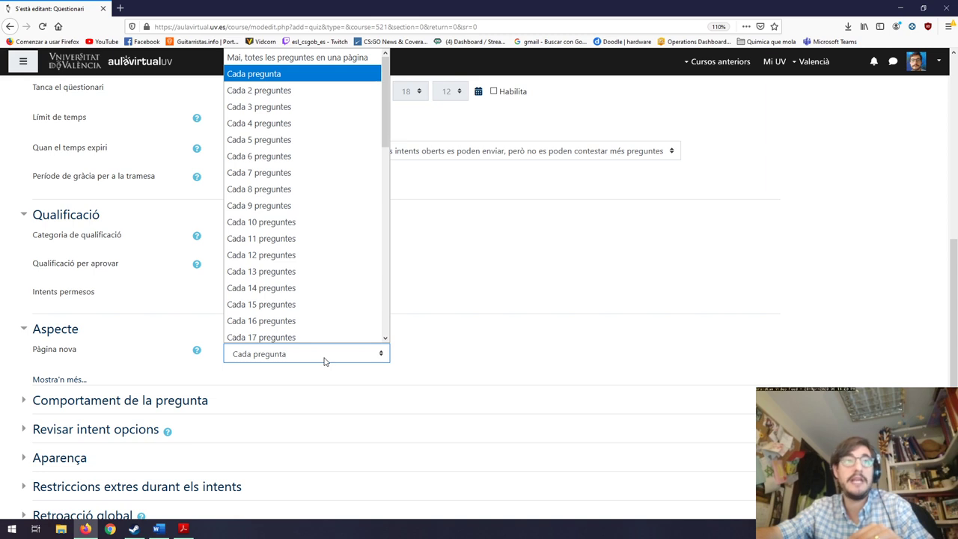
click(325, 361)
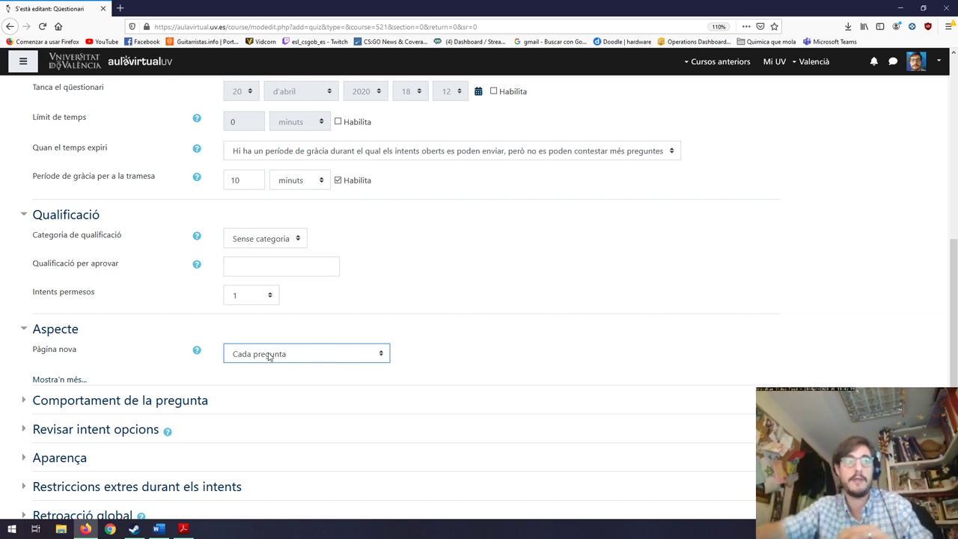
click(33, 398)
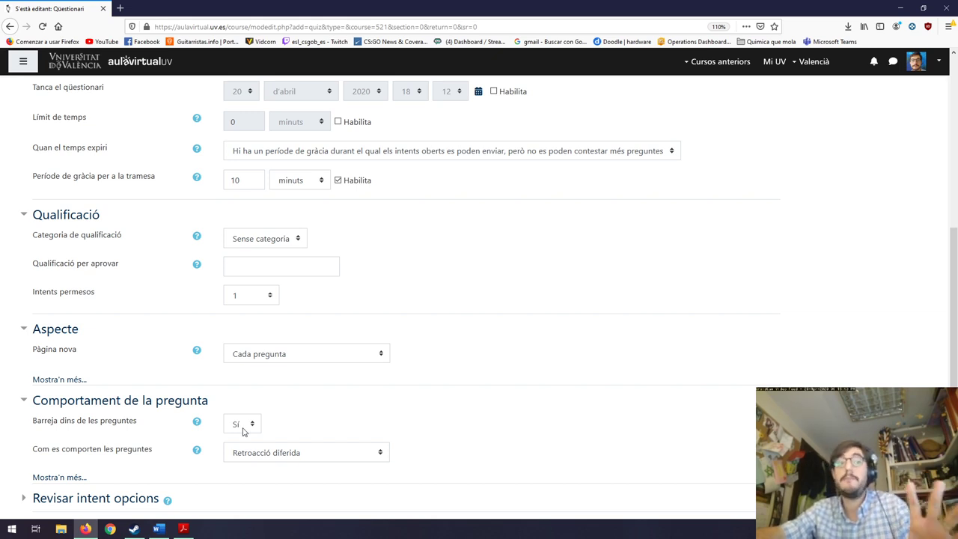
Step: In Revisar intent opcions, disable L'intent, Punts and Retroacció global for the period immediately after each attempt, then collapse the section
scroll(352, 434, down, 2)
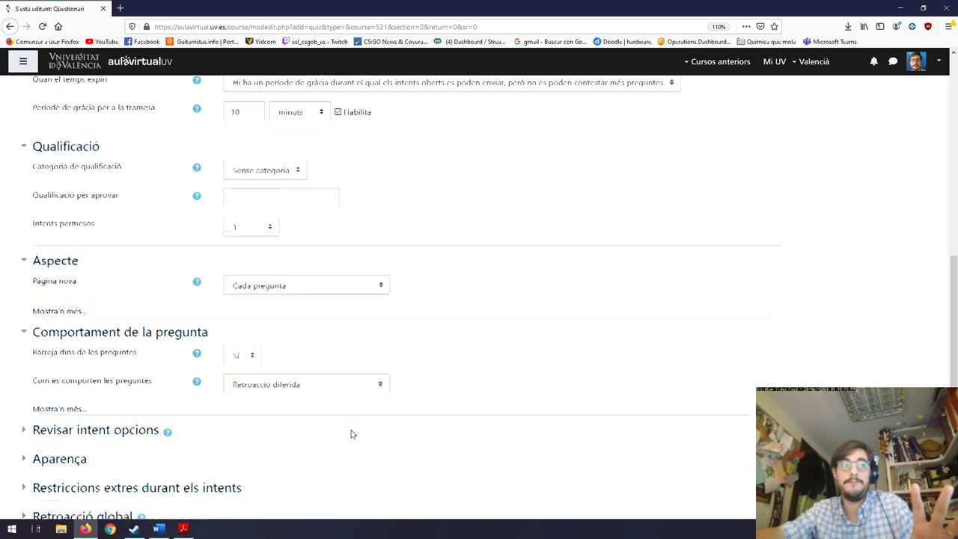
scroll(352, 434, down, 5)
click(26, 259)
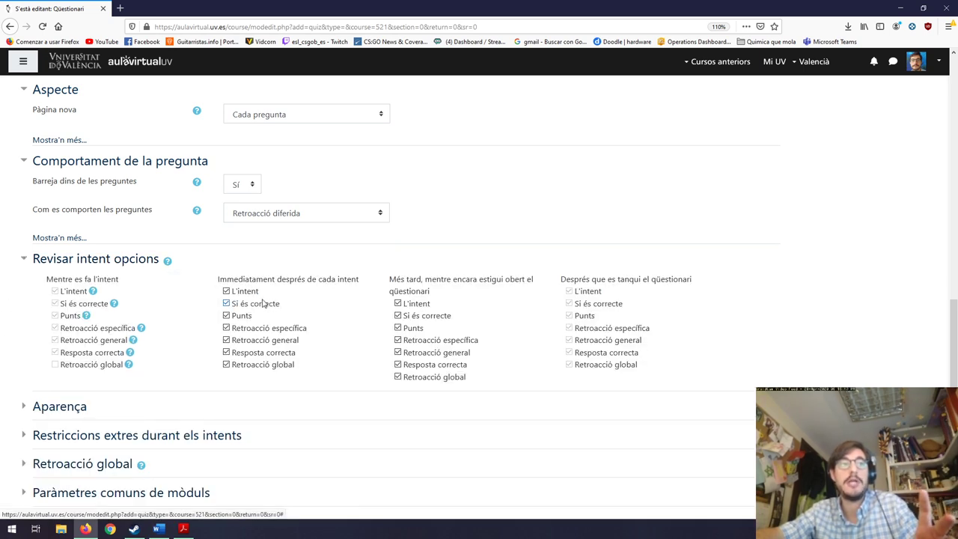
click(226, 291)
click(226, 315)
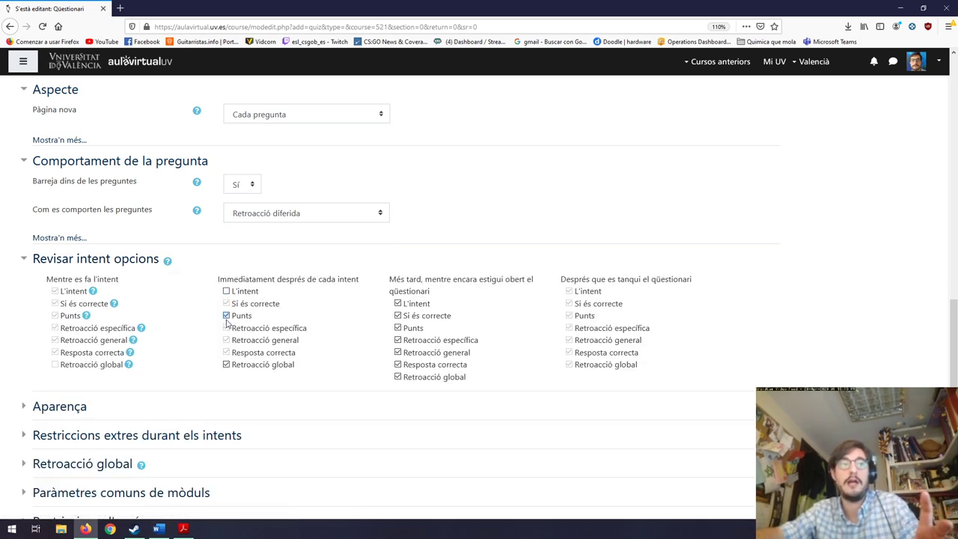
click(226, 366)
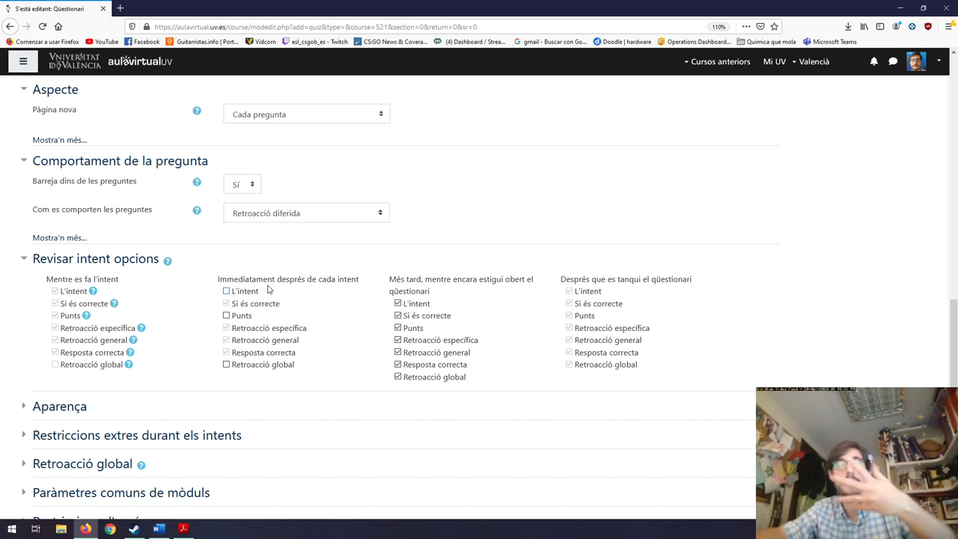
click(25, 259)
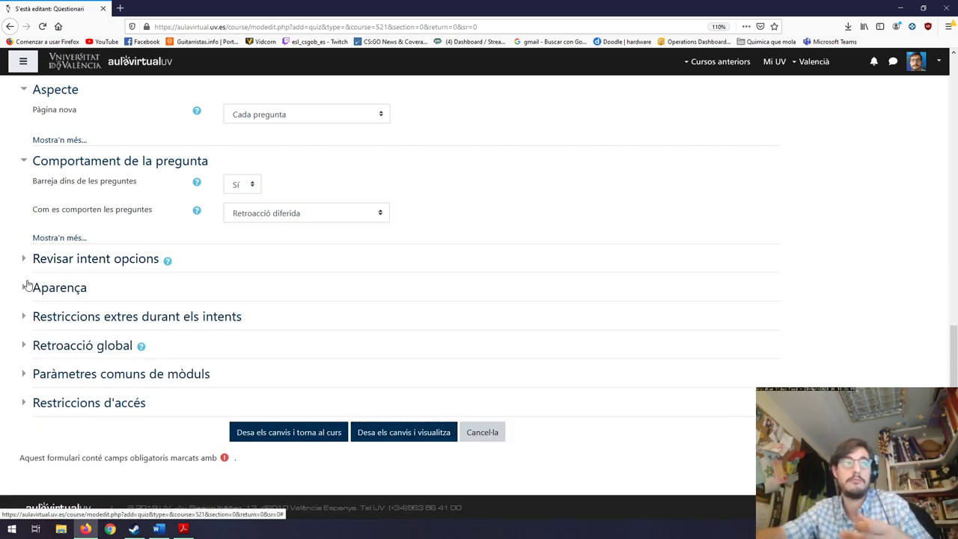
Step: Review the Aparença settings, collapse them, and expand Restriccions extres durant els intents
click(27, 288)
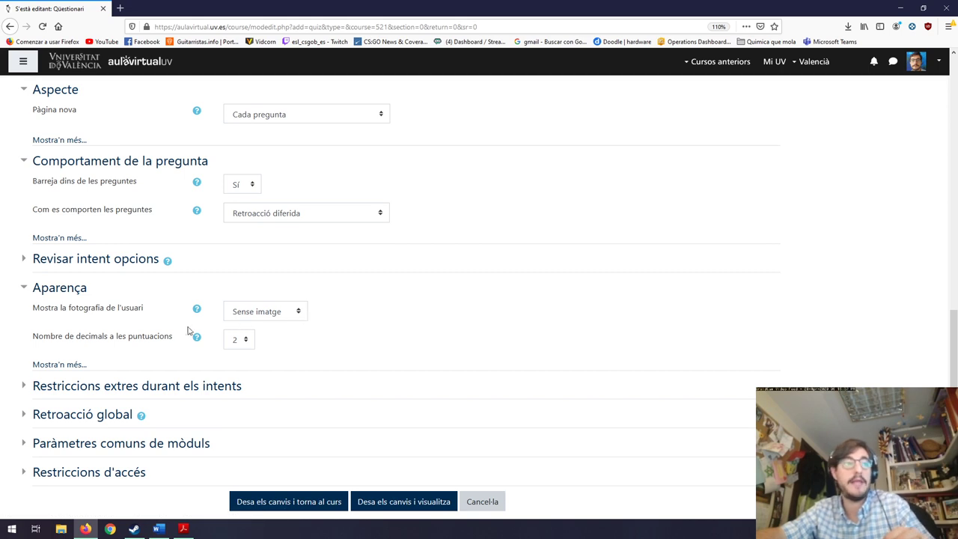
click(25, 290)
click(24, 317)
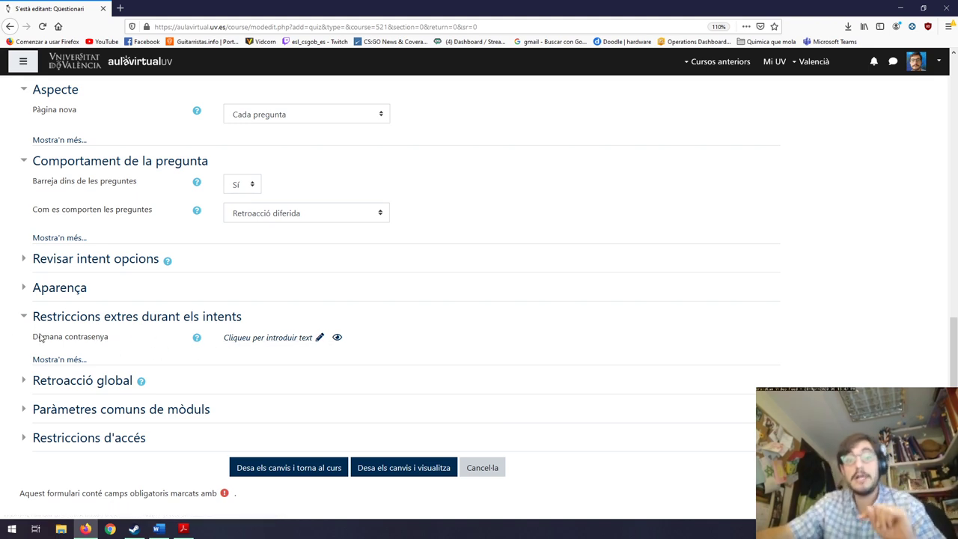
Step: Collapse Restriccions extres durant els intents, then review the Retroacció global settings and collapse them
click(24, 318)
click(25, 345)
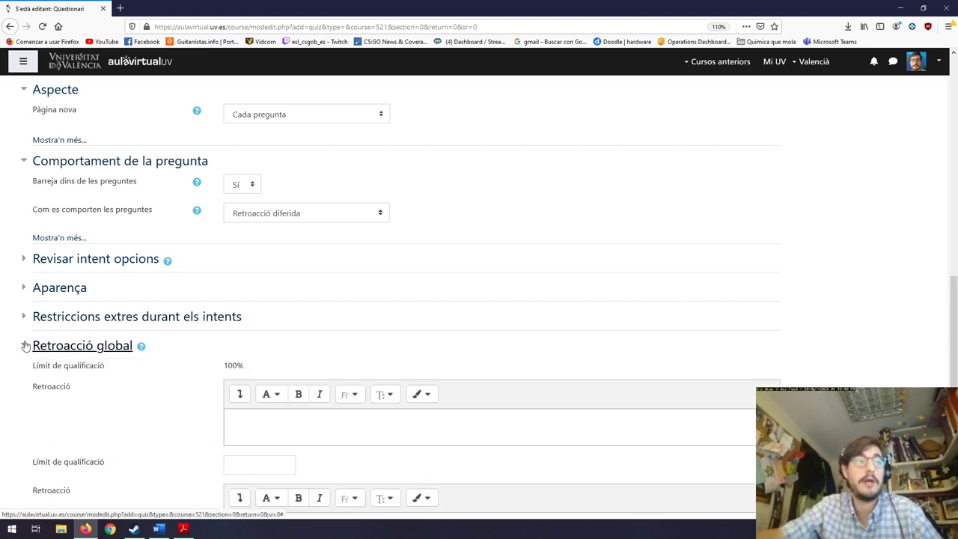
click(25, 346)
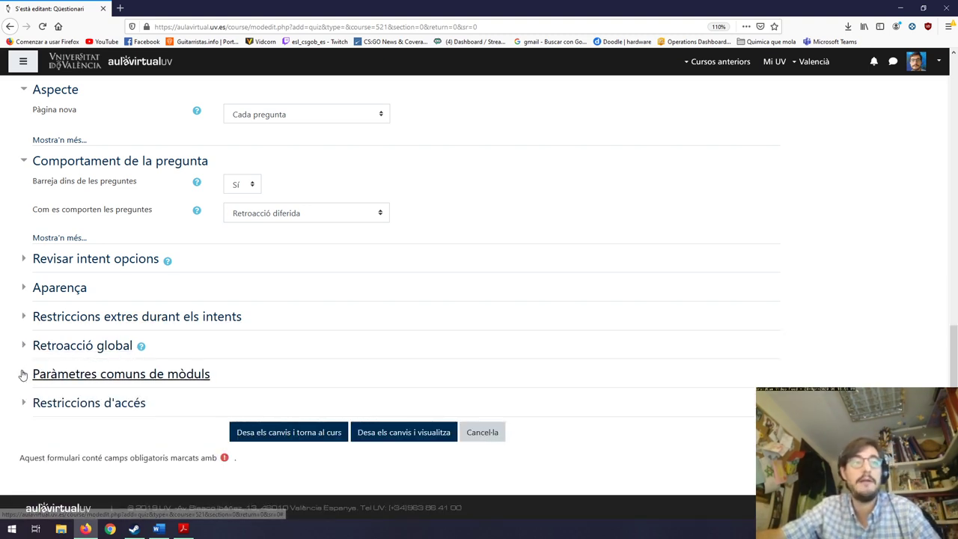
Step: In Paràmetres comuns de mòduls, set Disponibilitat to Oculta-ho als estudiants, then save the quiz and return to the course
click(23, 376)
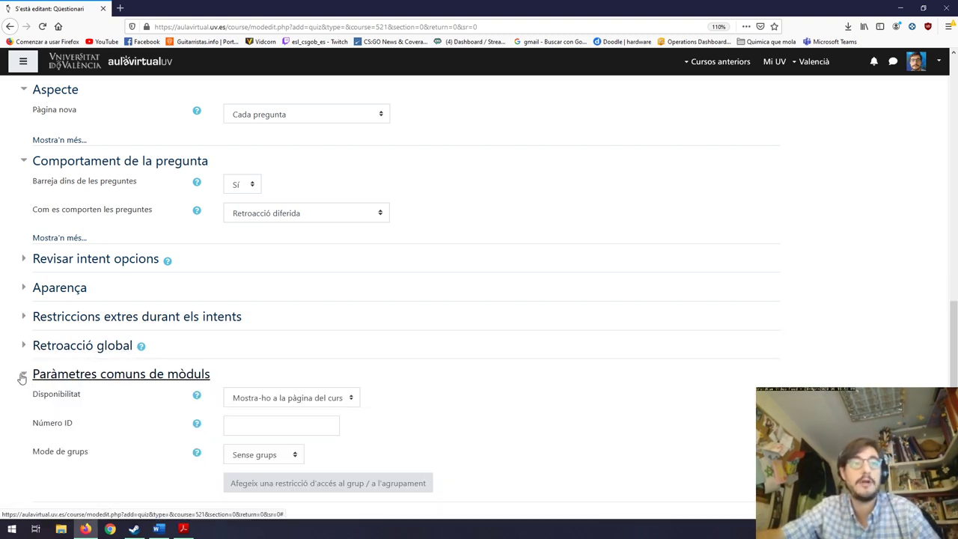
click(259, 401)
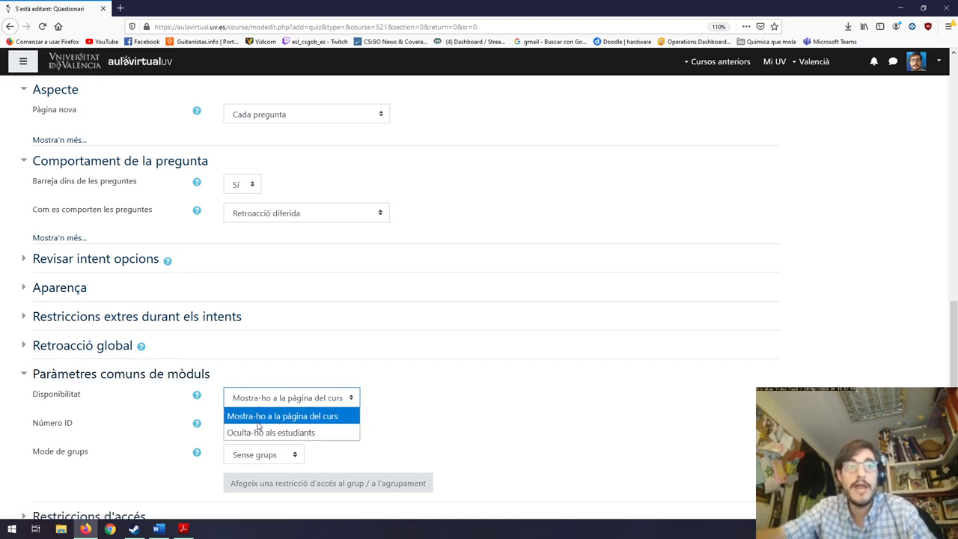
click(259, 432)
scroll(704, 427, down, 2)
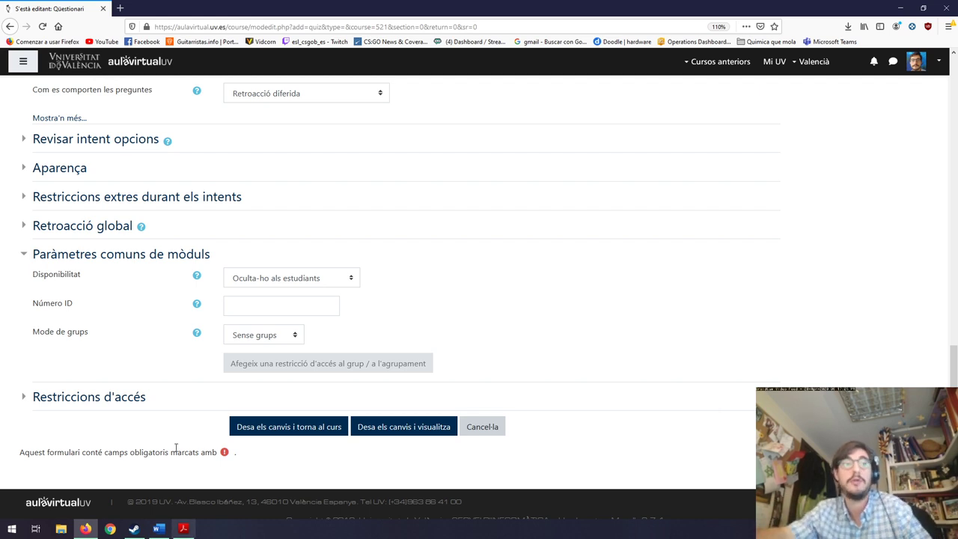
click(285, 428)
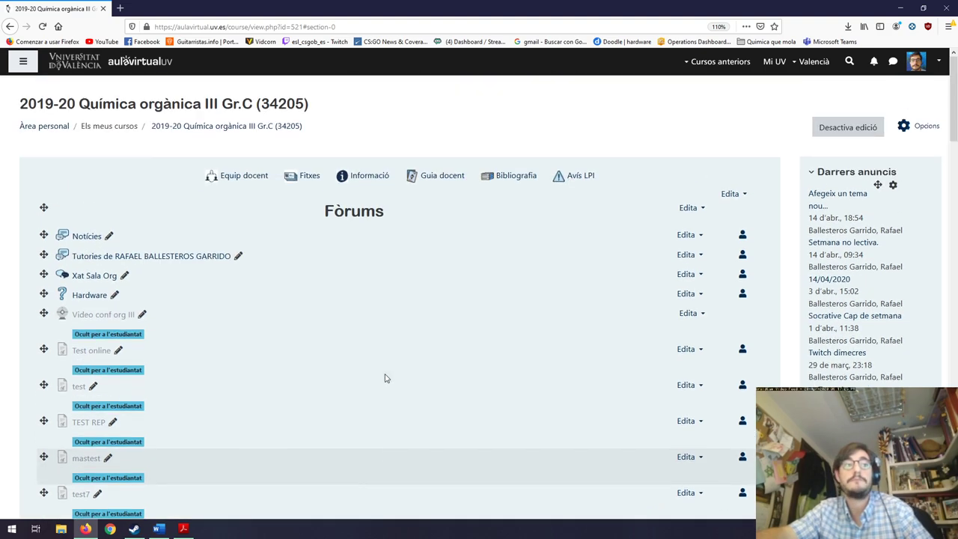
Step: Open test7 for question editing and add 10 random questions from the Tema 1 category
scroll(385, 379, down, 5)
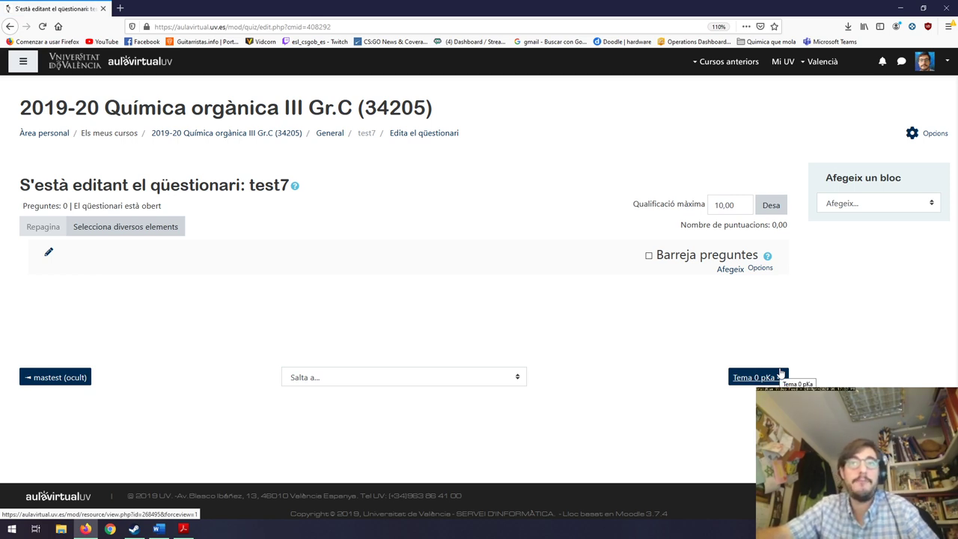
click(732, 272)
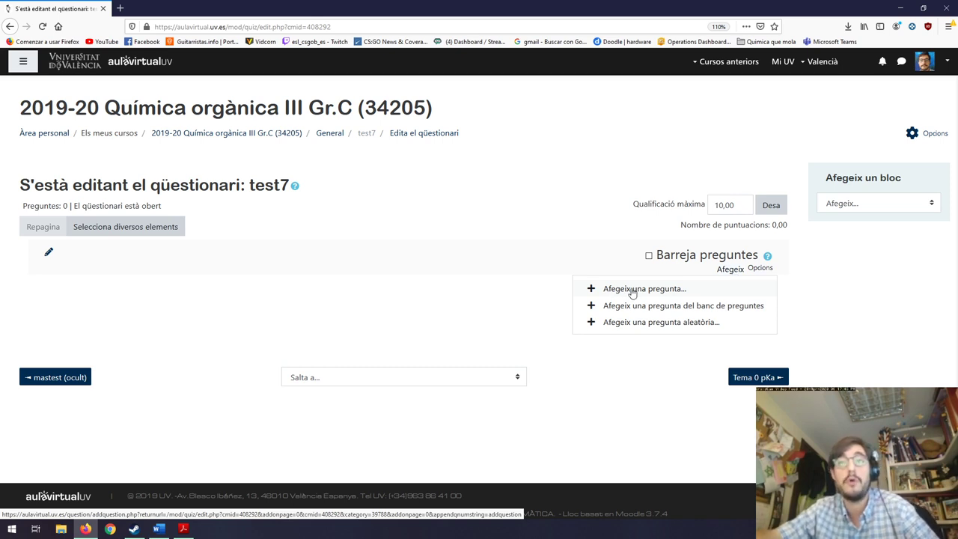
click(648, 326)
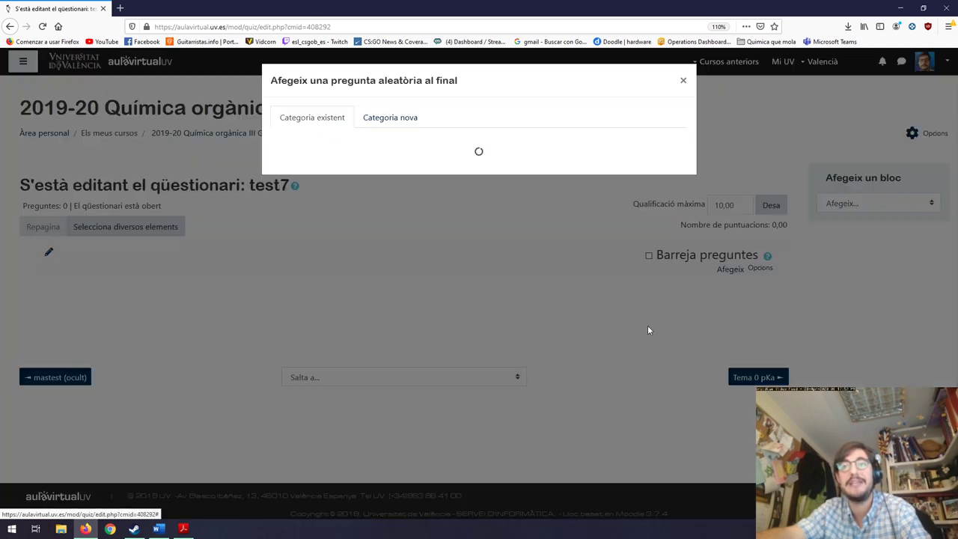
click(637, 148)
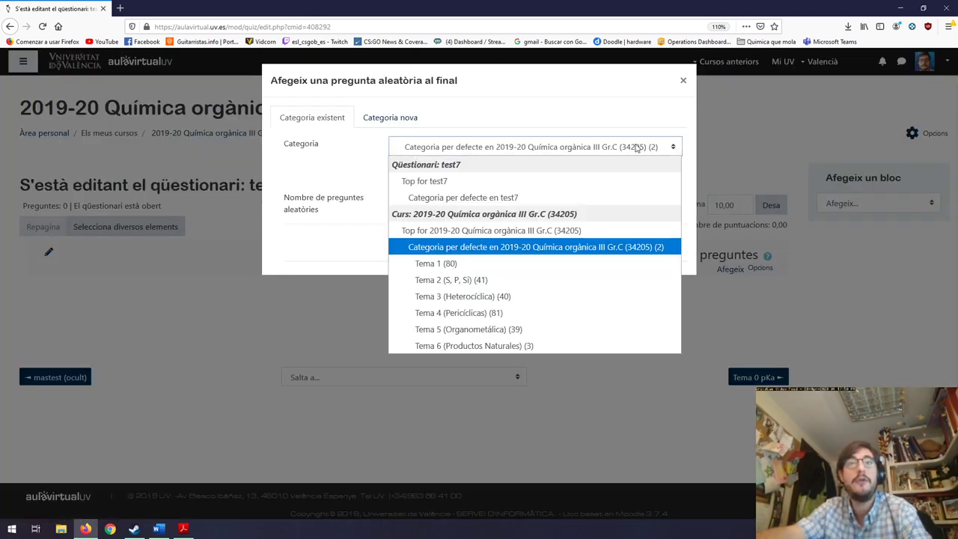
click(600, 270)
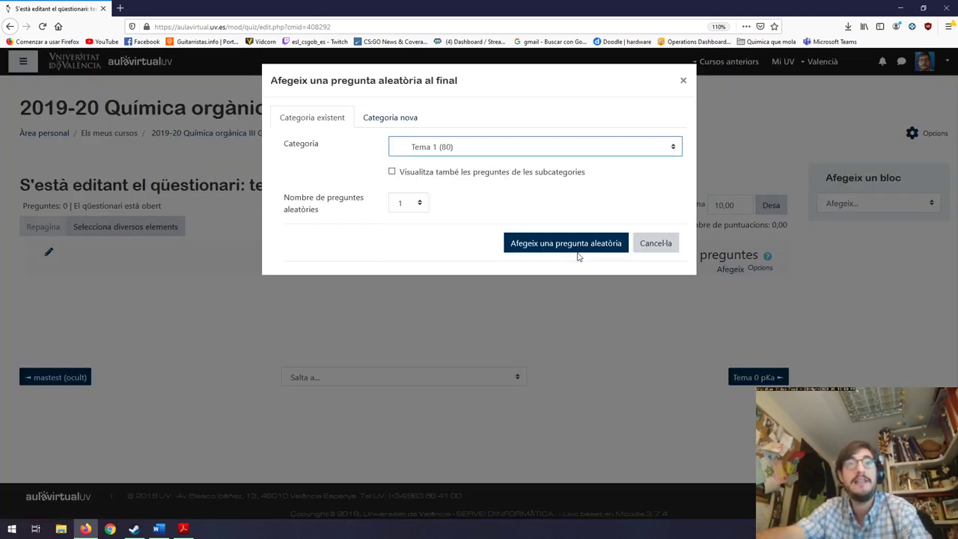
click(397, 204)
click(410, 370)
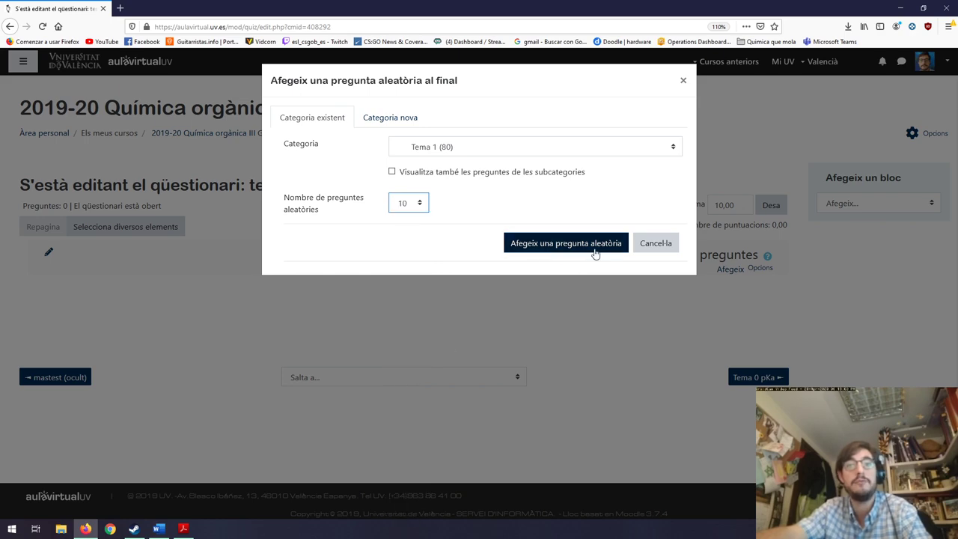
click(594, 253)
Step: Add 10 random questions from the Tema 2 (S, P, Si) category at the end of the quiz
scroll(635, 415, down, 4)
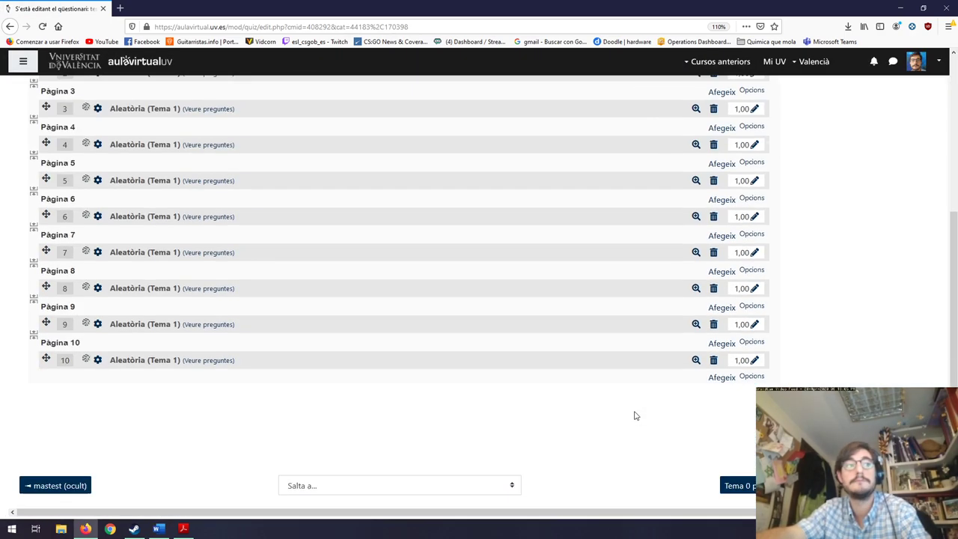
scroll(635, 415, up, 4)
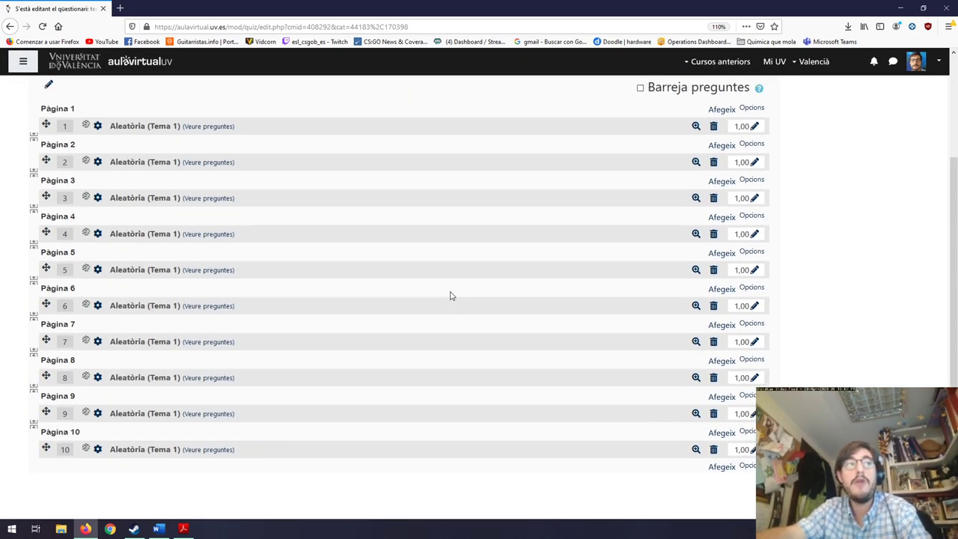
scroll(175, 338, down, 3)
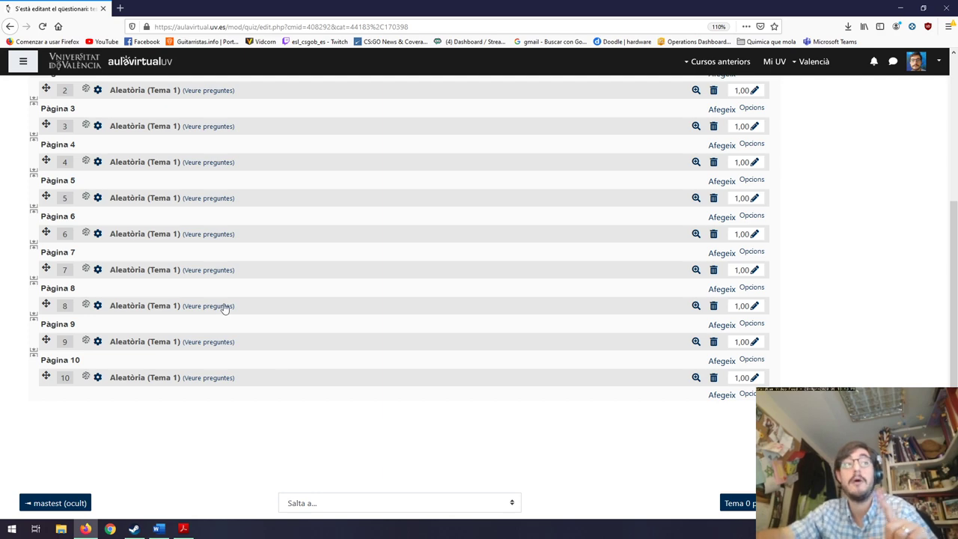
scroll(225, 306, up, 3)
scroll(571, 389, down, 2)
scroll(571, 389, down, 2)
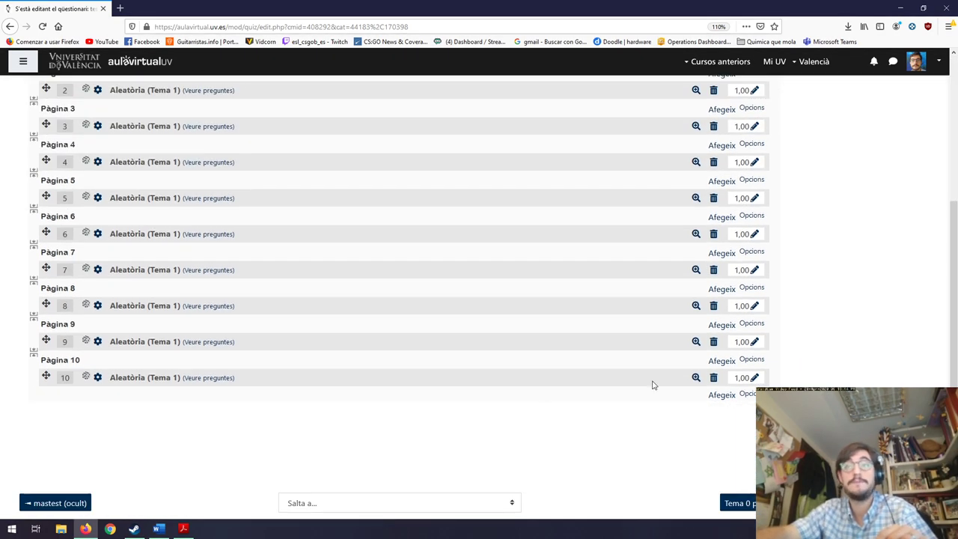
click(722, 396)
click(635, 448)
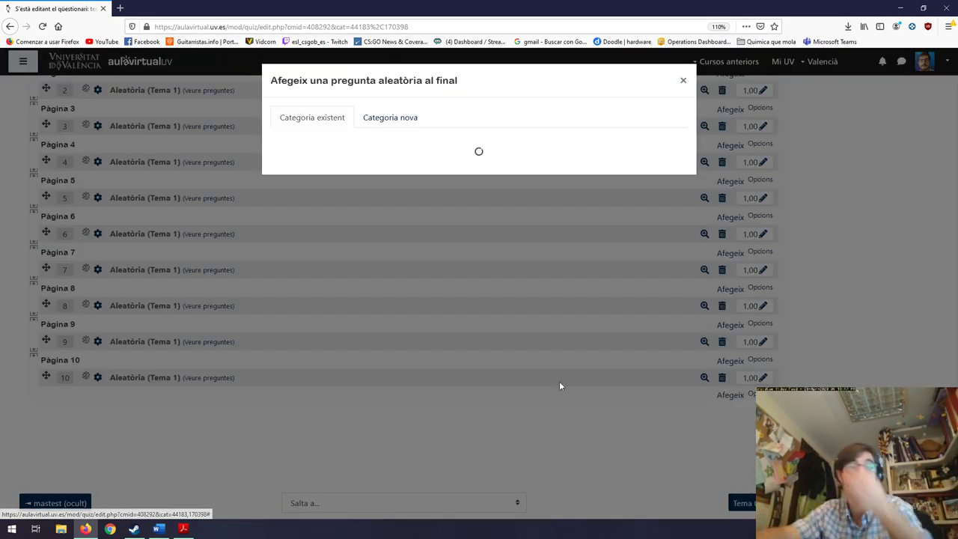
click(448, 146)
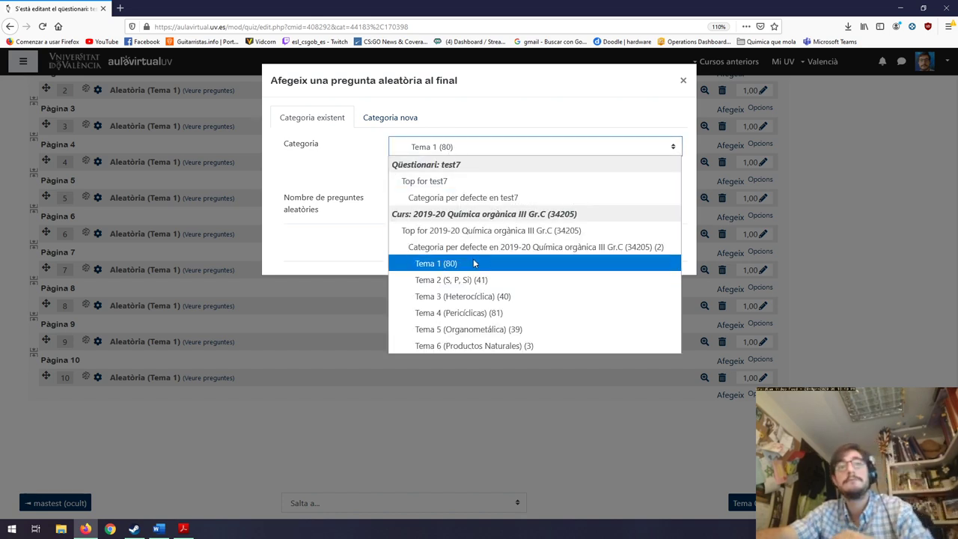
click(479, 279)
click(410, 205)
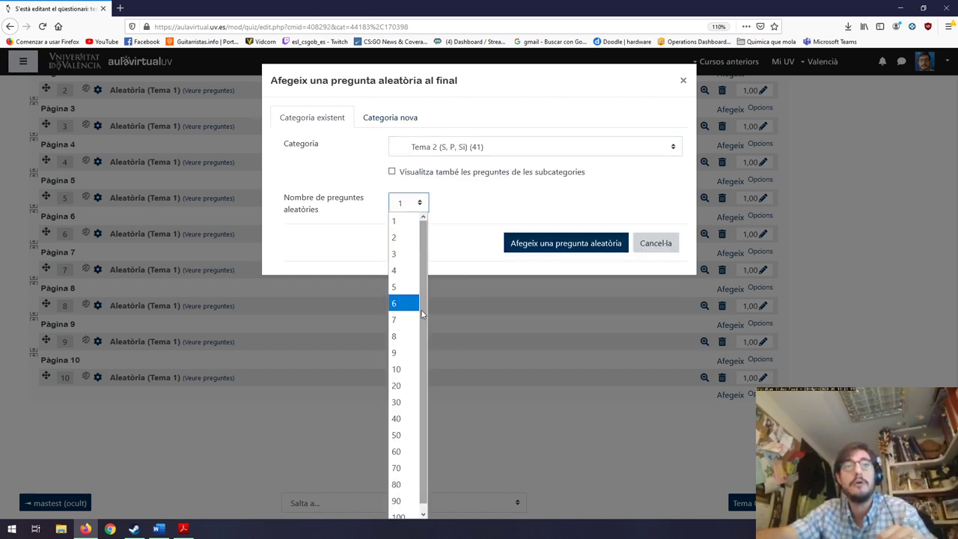
click(411, 369)
click(573, 247)
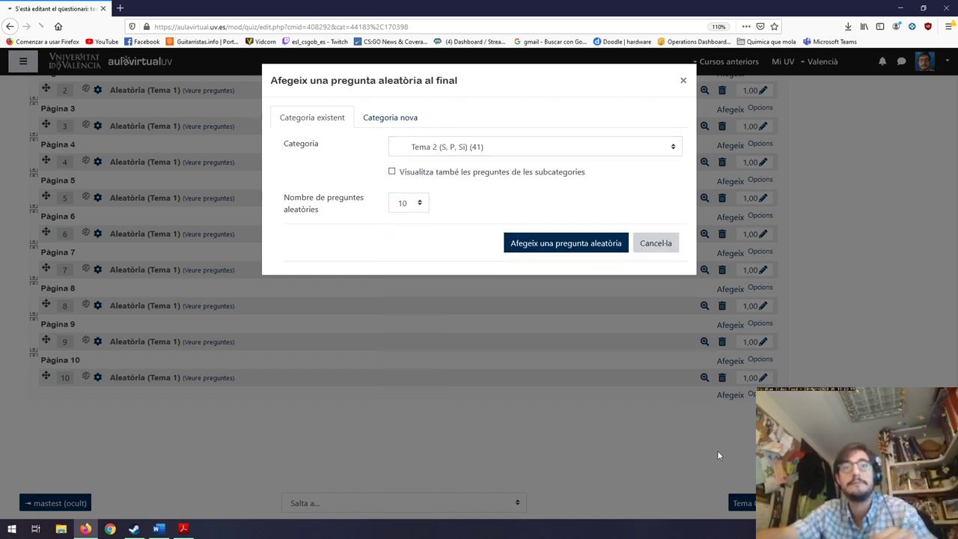
Step: Add 10 random questions from the Tema 3 (Heterocíclica) category at the end of the quiz
scroll(718, 458, down, 10)
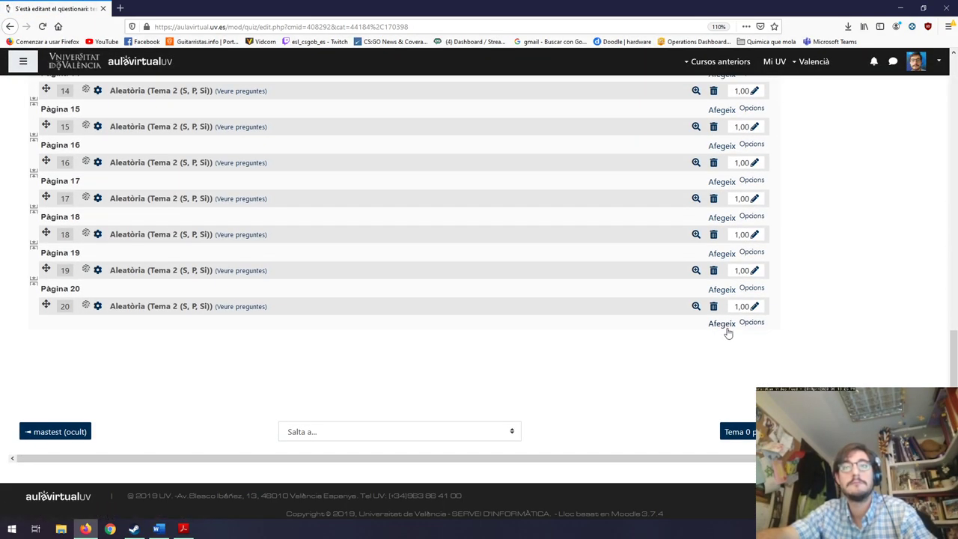
click(723, 328)
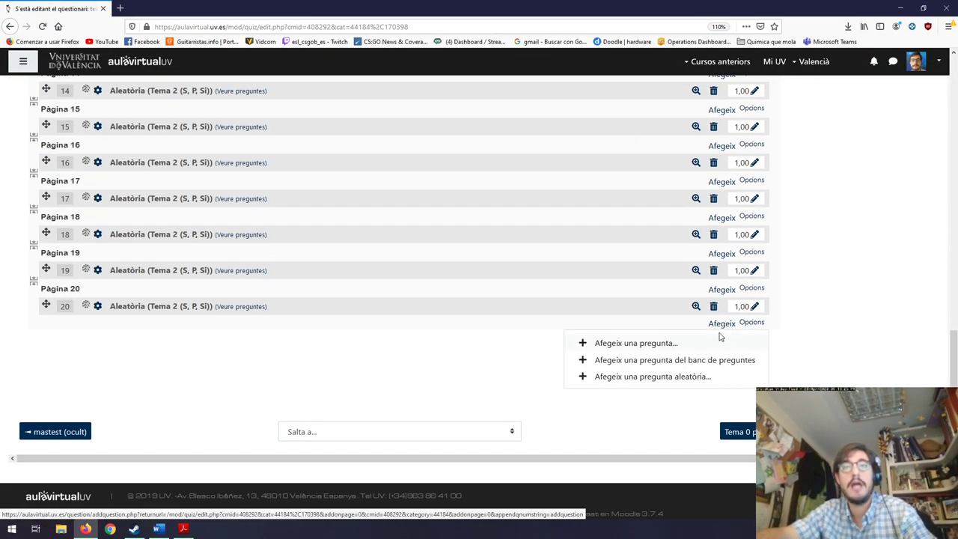
click(679, 376)
click(459, 153)
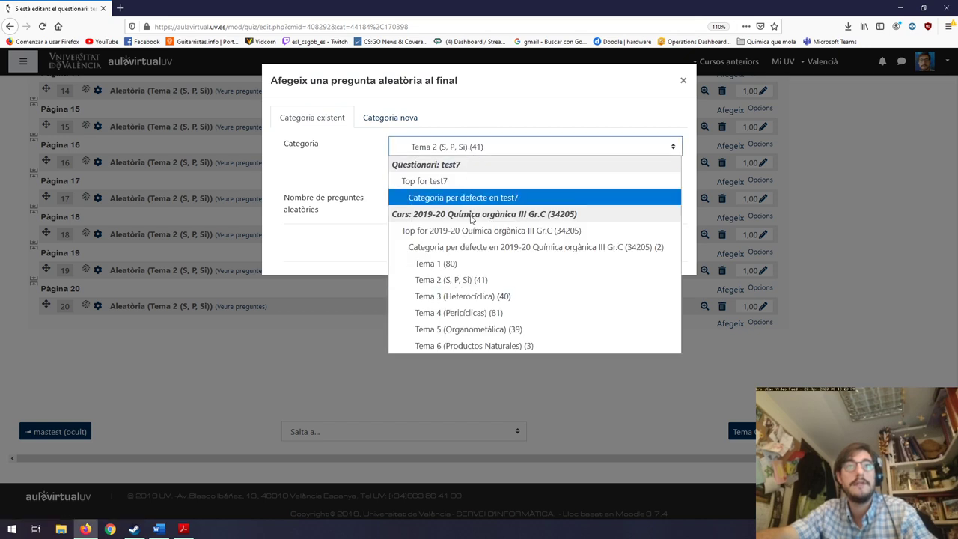
click(507, 305)
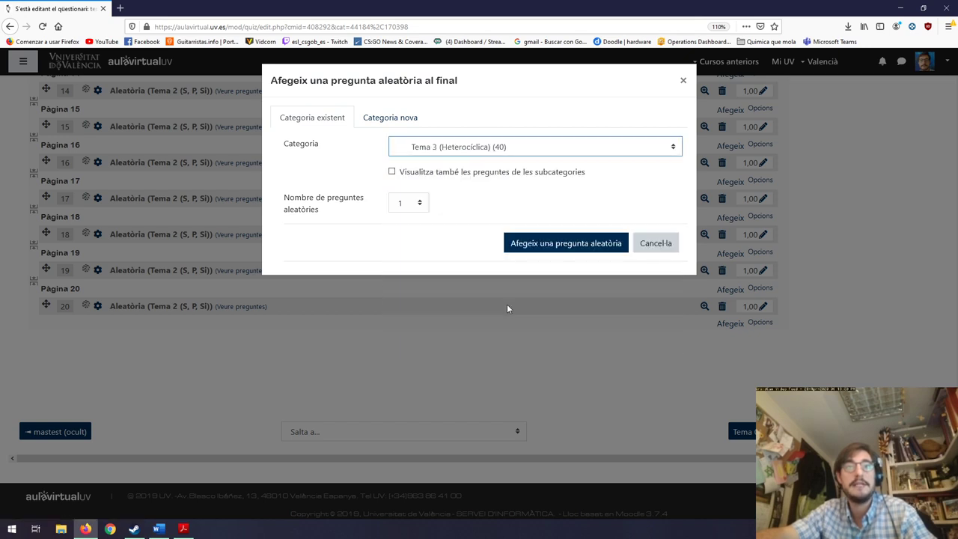
click(413, 208)
click(406, 370)
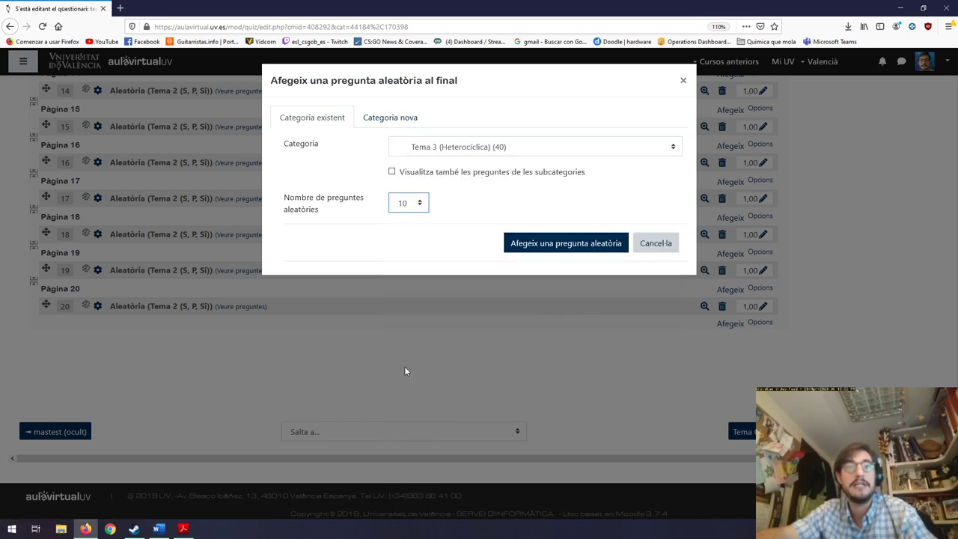
click(552, 244)
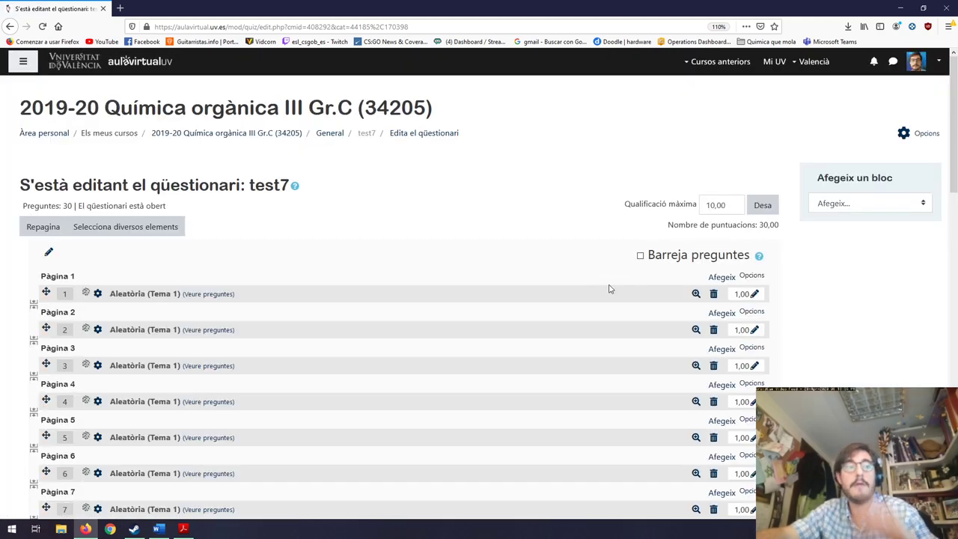
Step: Review the quiz's full list of random questions, checking their categories from Tema 1 through Tema 3
scroll(609, 285, down, 3)
scroll(377, 263, up, 3)
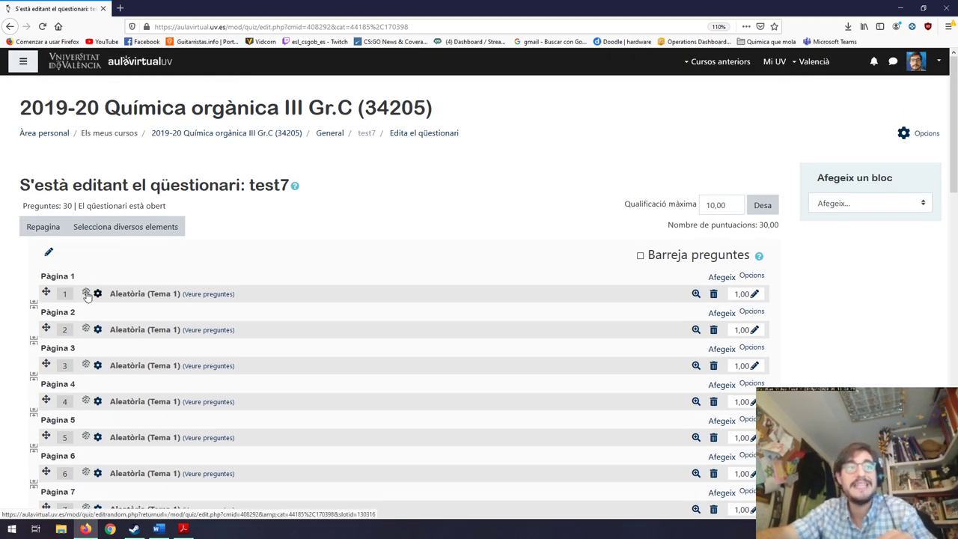
scroll(263, 342, down, 3)
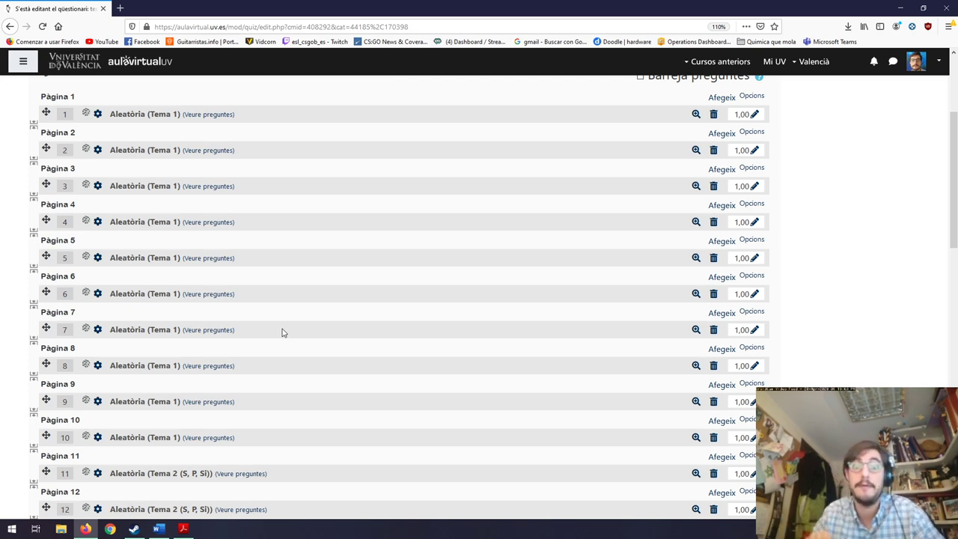
scroll(347, 319, down, 7)
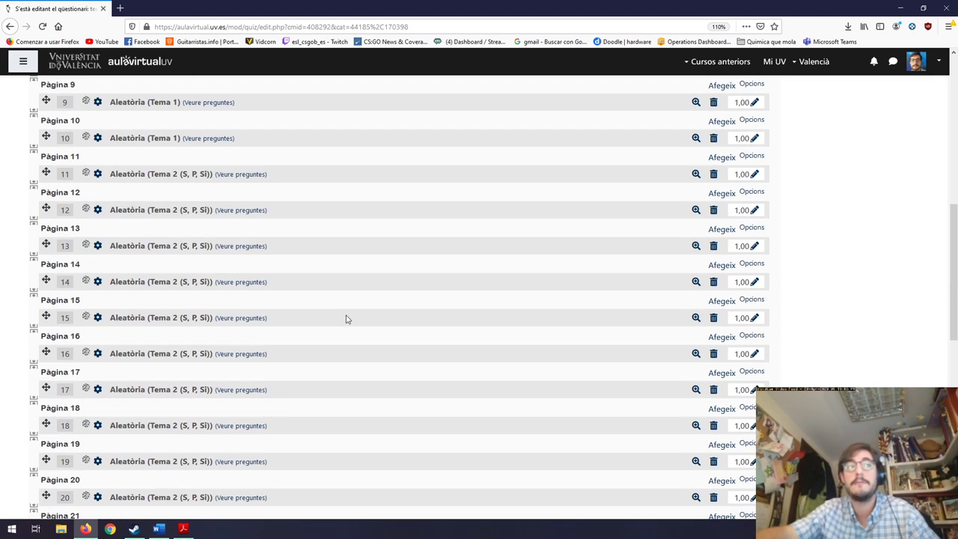
scroll(473, 337, down, 5)
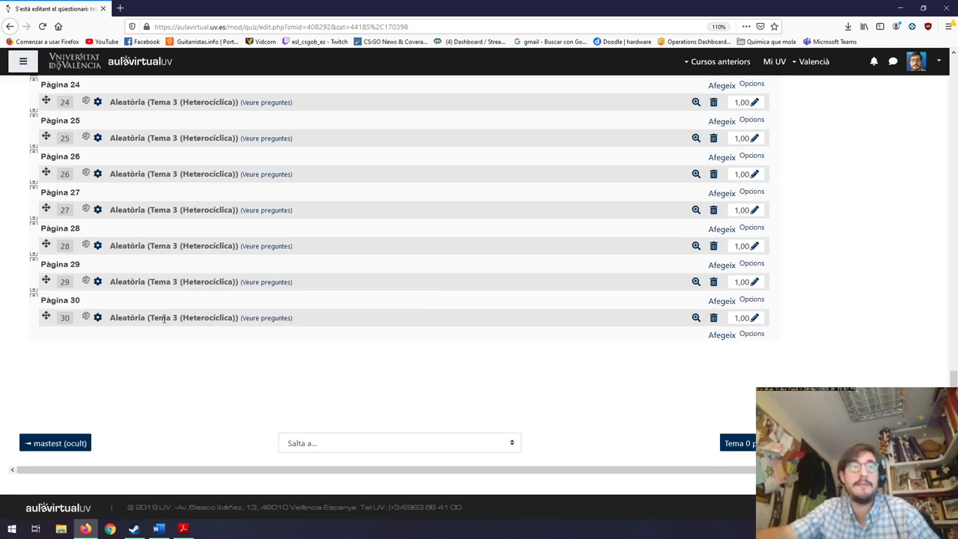
scroll(239, 318, up, 3)
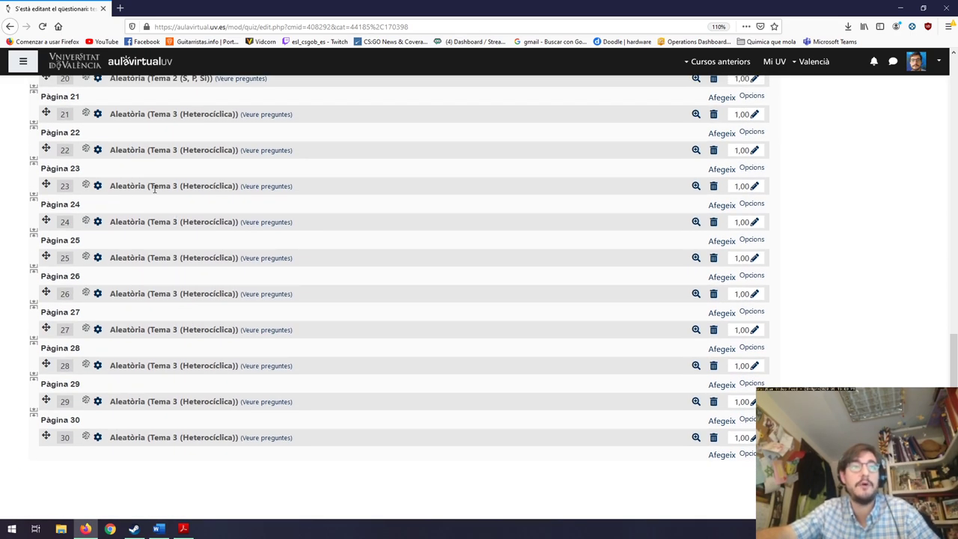
scroll(779, 343, down, 2)
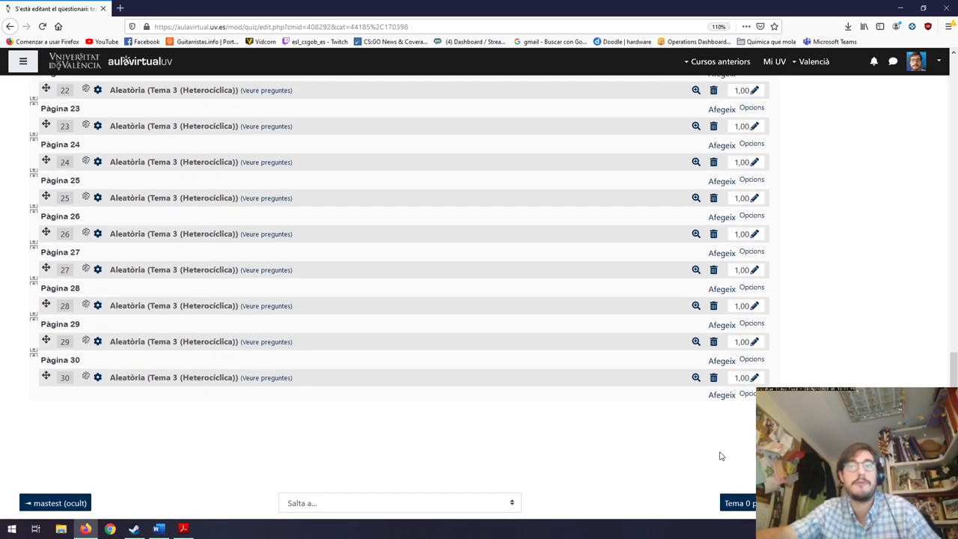
Step: Add 10 random questions from the Tema 4 (Pericíclicas) category at the end of the quiz
click(724, 397)
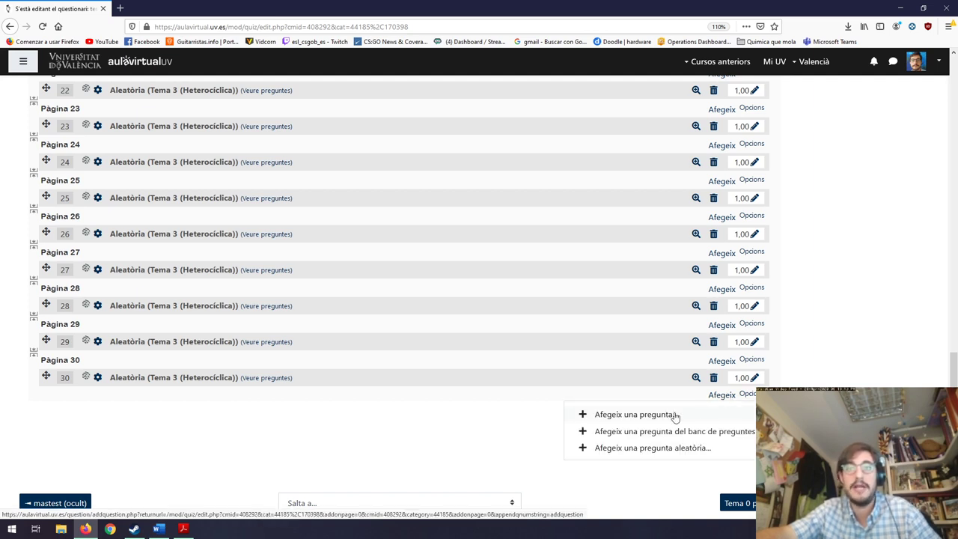
click(656, 449)
click(401, 211)
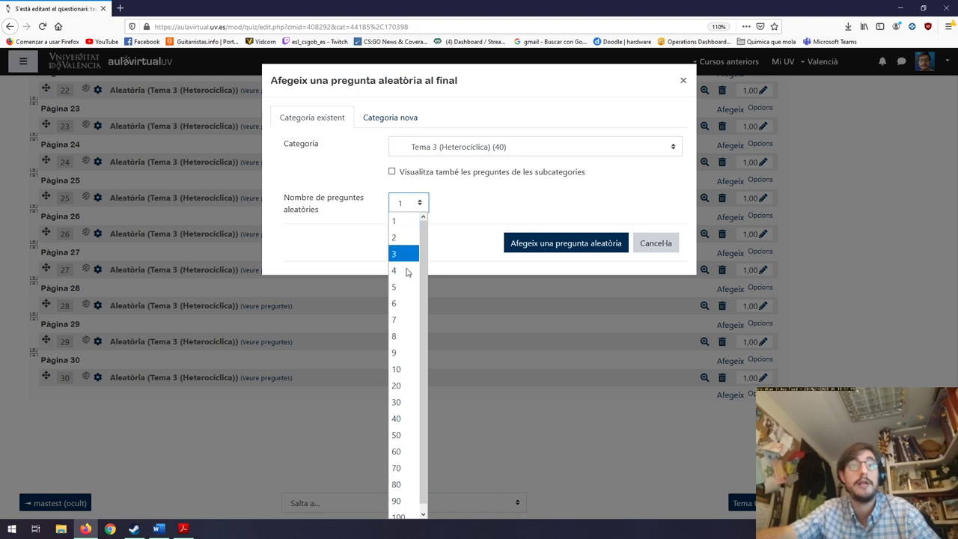
click(403, 368)
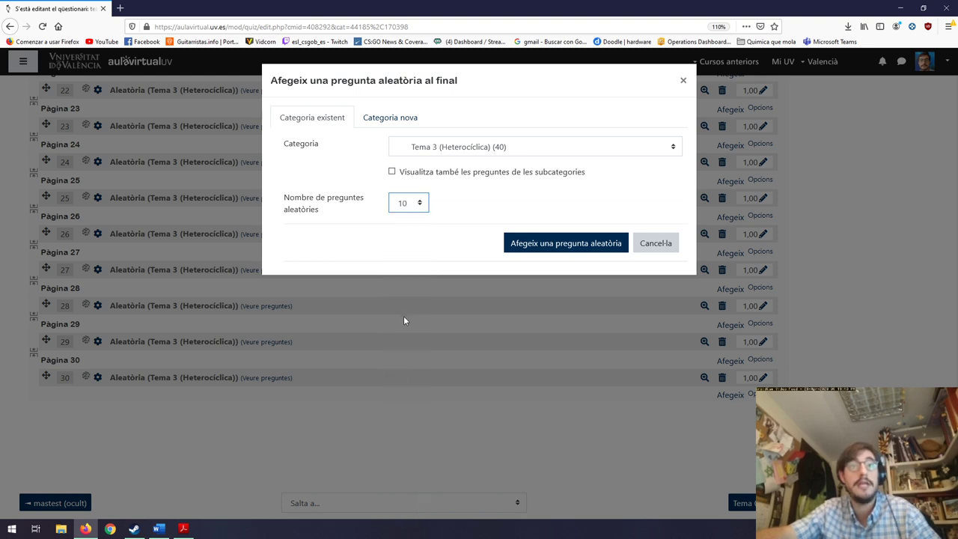
click(447, 149)
click(459, 313)
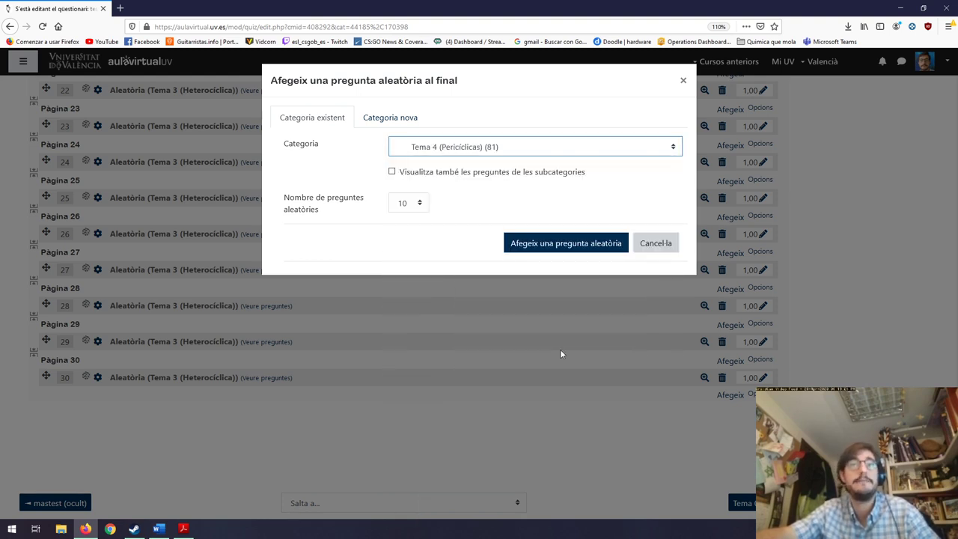
click(606, 248)
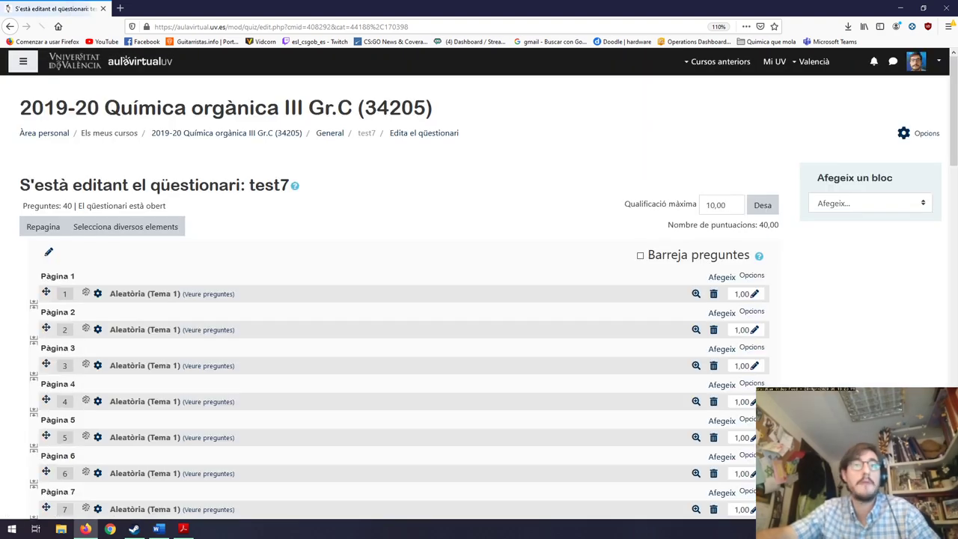
Step: Review the test7 question list from start to end, checking the random question categories from Tema 1 through Tema 4 (Pericíclicas)
scroll(637, 218, down, 7)
scroll(657, 216, down, 6)
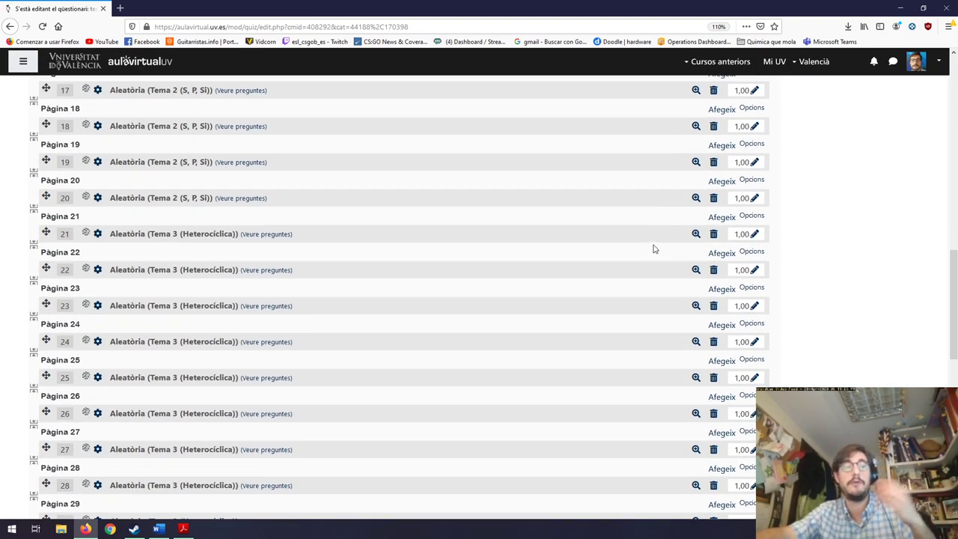
scroll(660, 217, down, 4)
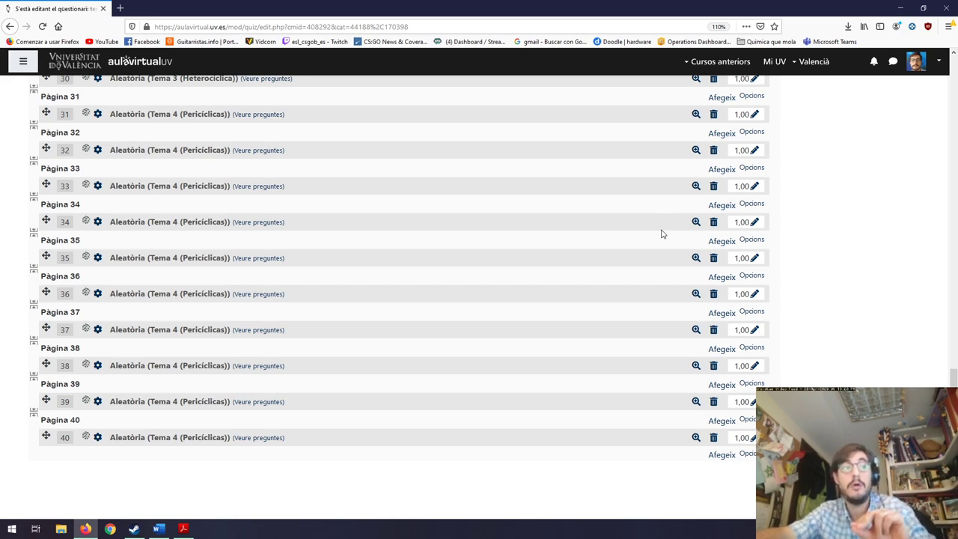
scroll(661, 235, up, 15)
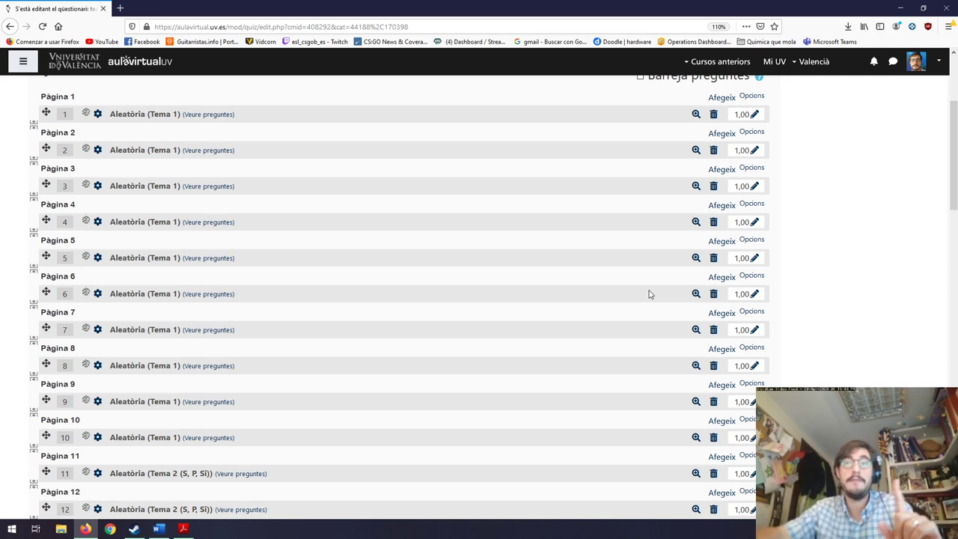
scroll(749, 345, down, 10)
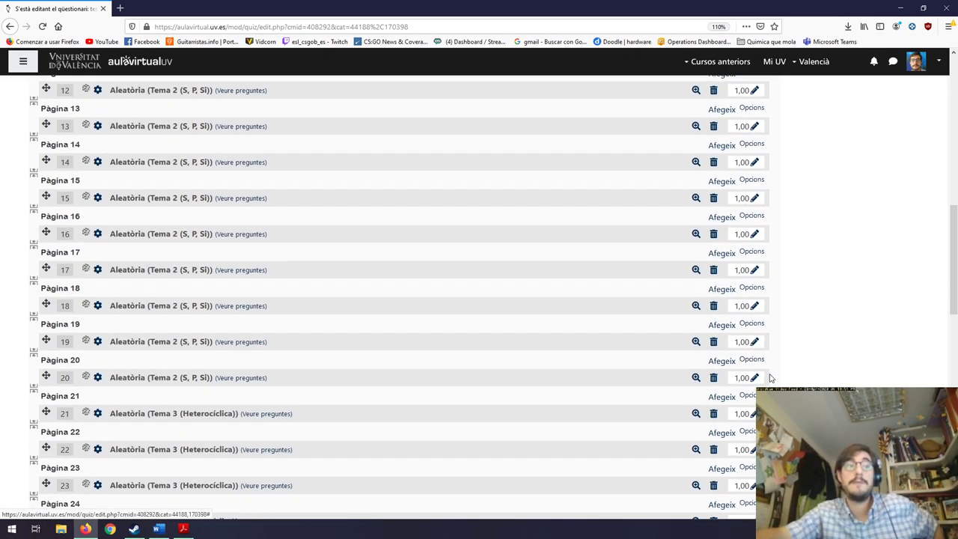
scroll(771, 378, down, 18)
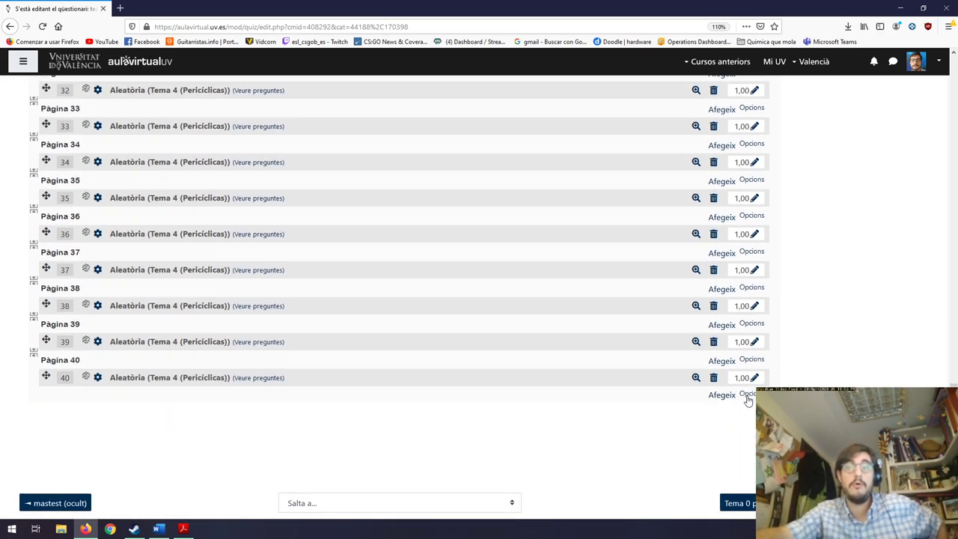